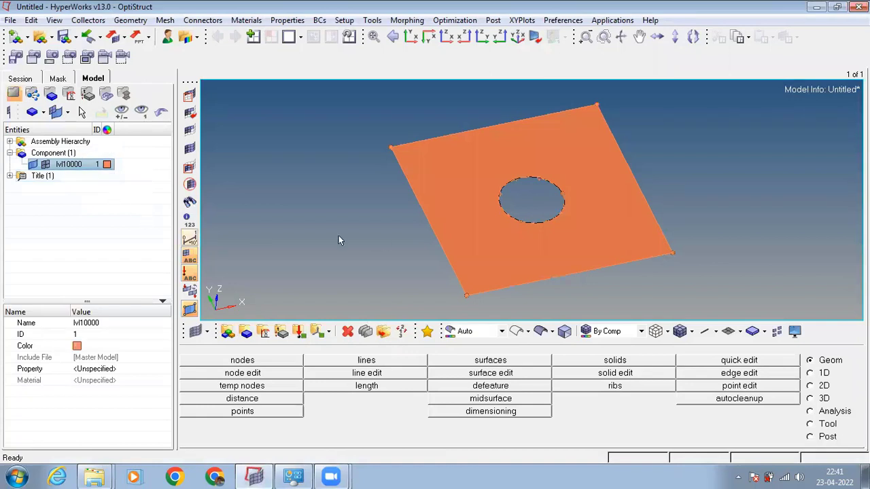
left_click_drag(475, 201, 478, 212, "ctrl")
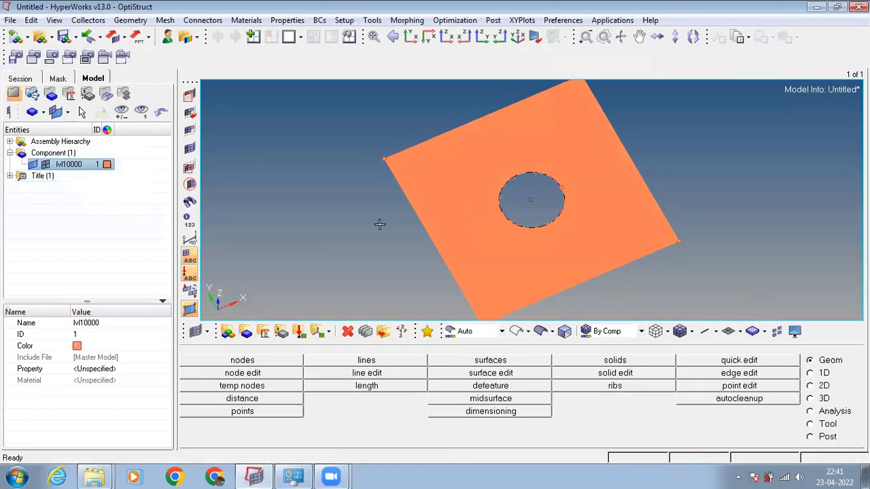
mouse_move(452, 251)
left_mouse_down("ctrl")
mouse_move(494, 233)
mouse_move(538, 242)
mouse_move(553, 158)
left_mouse_up("ctrl")
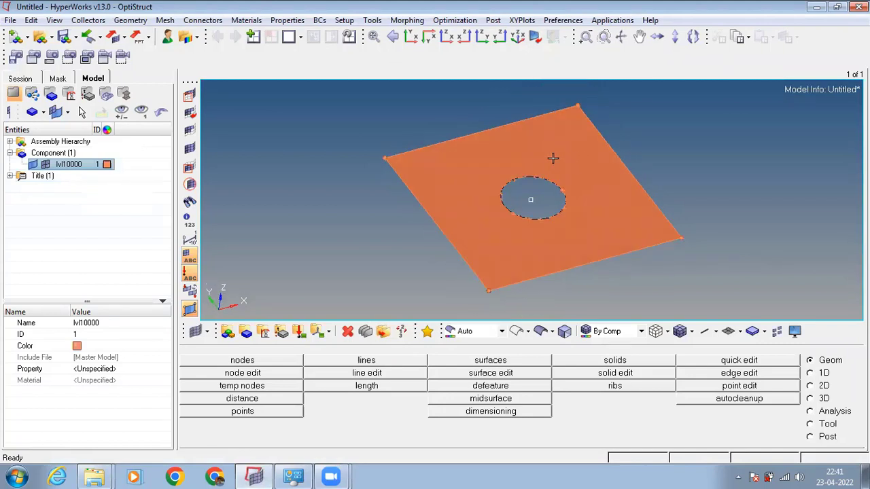
mouse_move(576, 197)
left_mouse_down("ctrl")
mouse_move(562, 195)
mouse_move(557, 241)
mouse_move(551, 170)
mouse_move(567, 186)
left_mouse_up("ctrl")
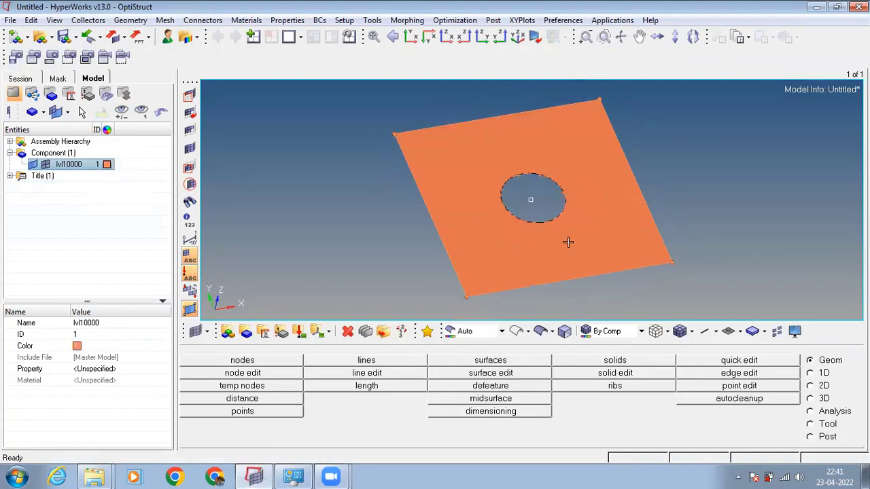
left_click_drag(569, 243, 540, 258, "ctrl")
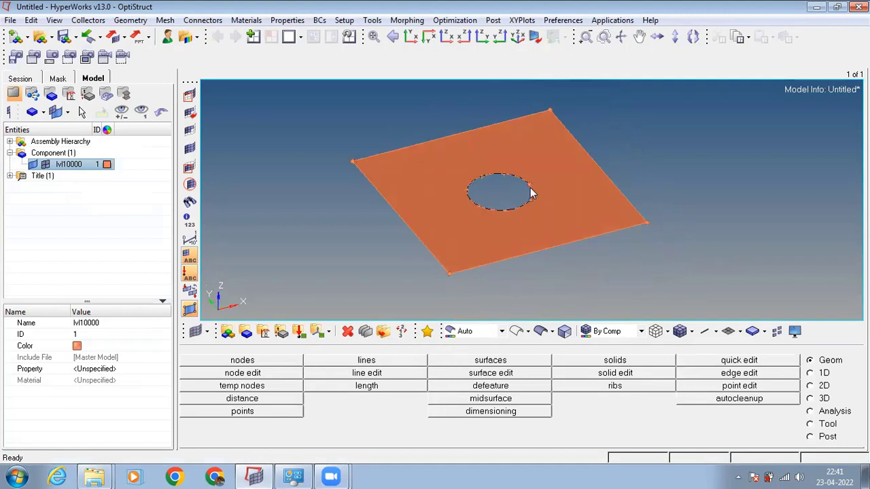
left_click_drag(531, 193, 510, 252, "ctrl")
scroll(506, 228, "up", 2)
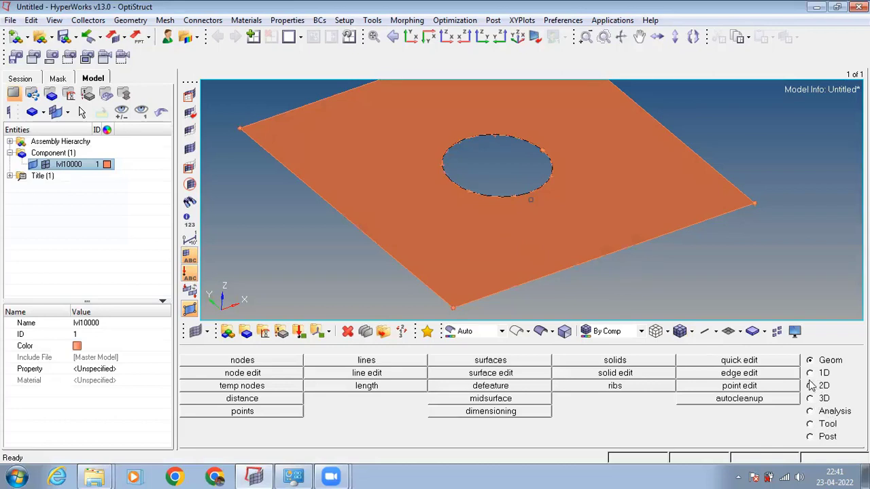
Try to automesh the plate surface with mixed elements at element size 10.
key("F12")
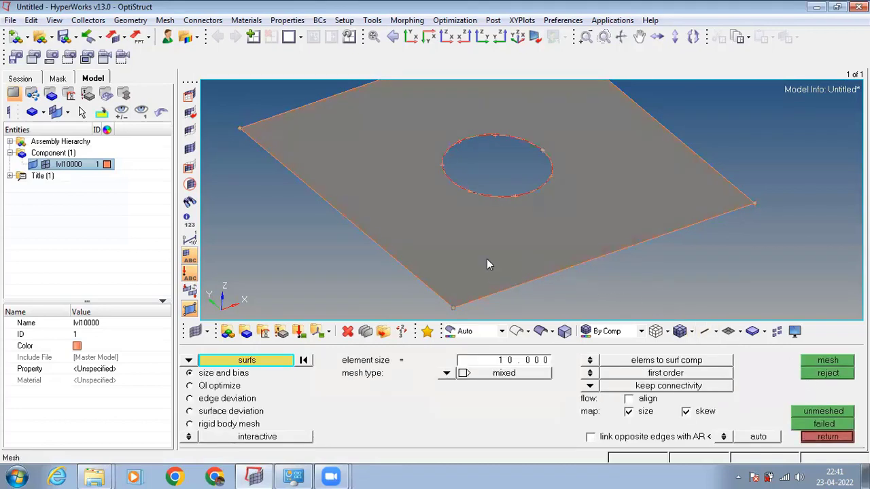
left_click(487, 264)
left_click(822, 359)
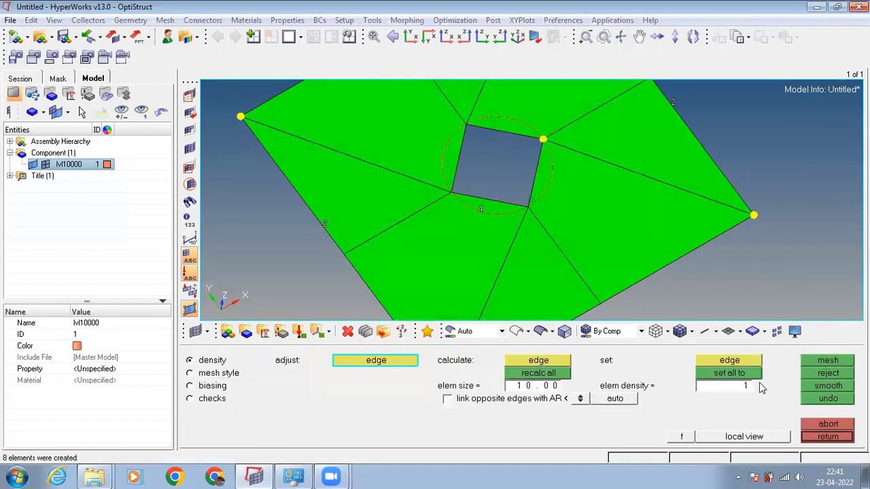
left_click(828, 374)
Try to remesh the plate surface after setting the calculated element size to 1.
left_click(543, 387)
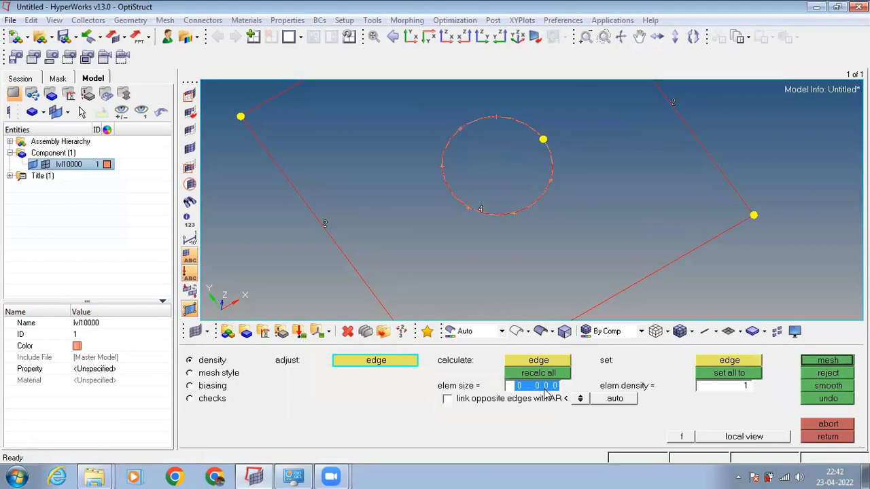
type("1")
key("Return")
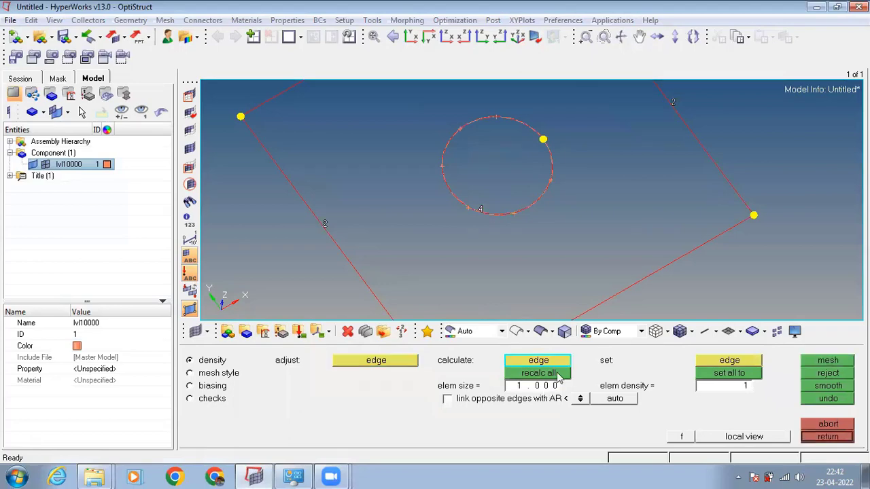
left_click(840, 362)
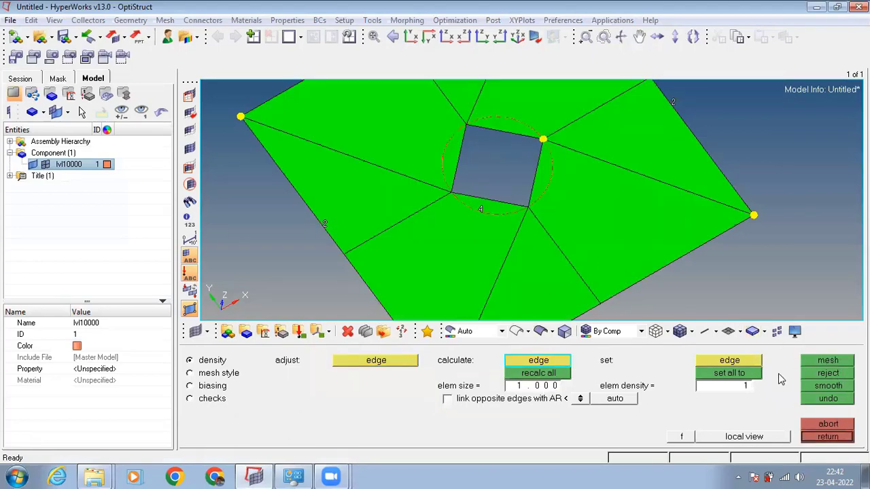
left_click(816, 373)
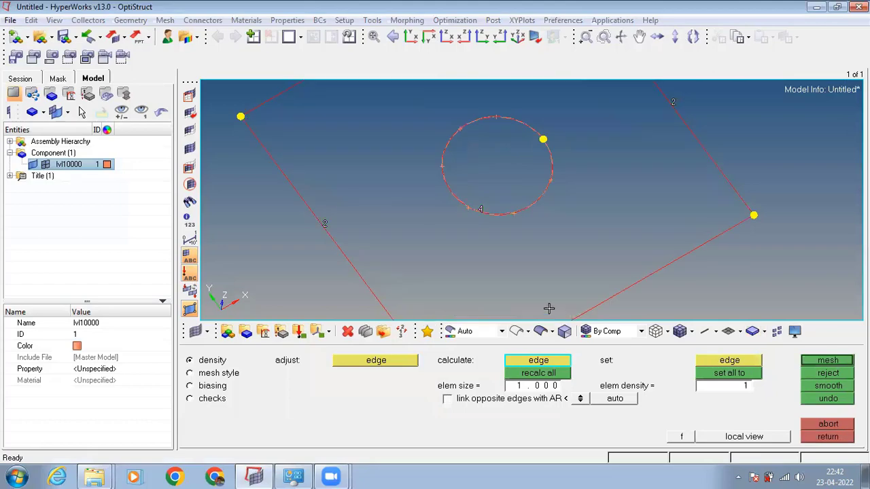
Mesh the plate surface with element size 1 and the quads only mesh type.
left_click(828, 437)
left_click(515, 363)
type("1")
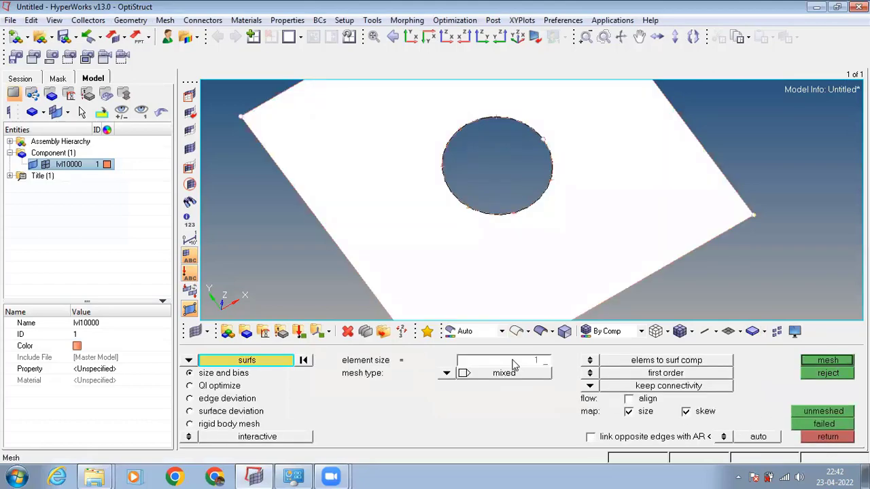
key("Return")
left_click(448, 375)
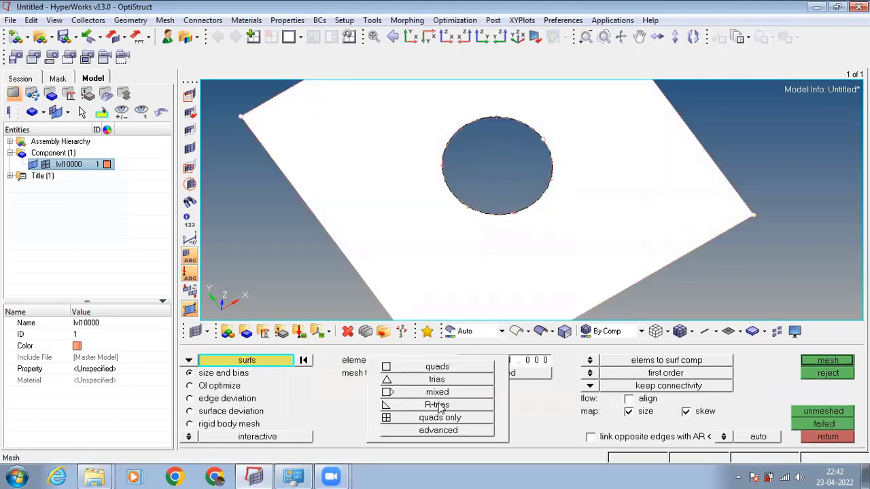
left_click(440, 418)
left_click(827, 360)
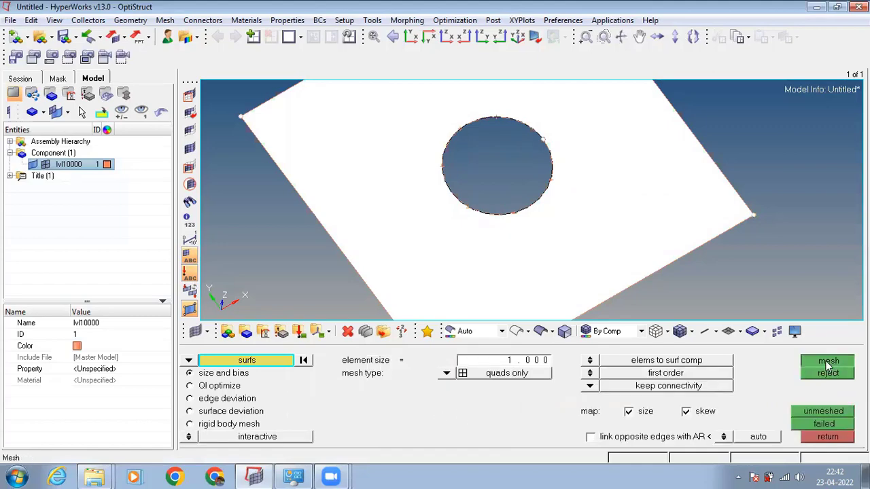
Raise the element density on the circular hole edge to 20 and remesh the plate.
left_click_drag(606, 276, 560, 242, "ctrl")
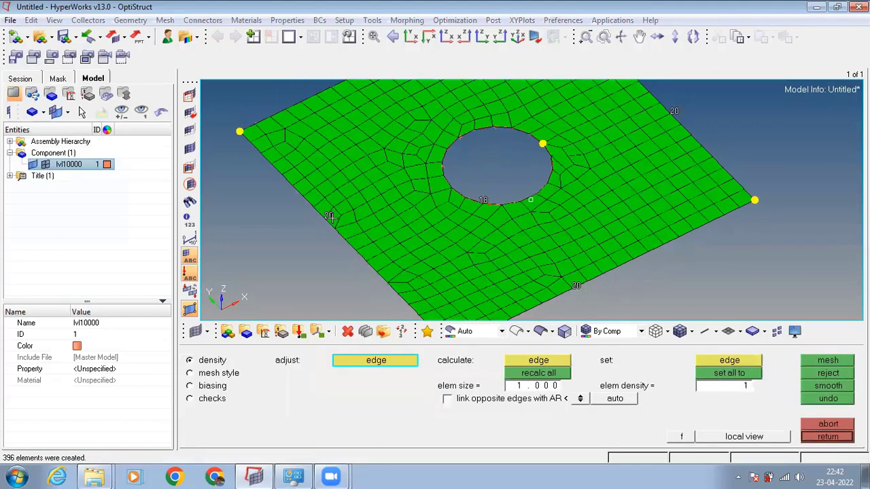
left_click_drag(329, 216, 304, 143, "ctrl")
scroll(444, 200, "up", 2, "ctrl")
scroll(506, 201, "down", 5, "ctrl")
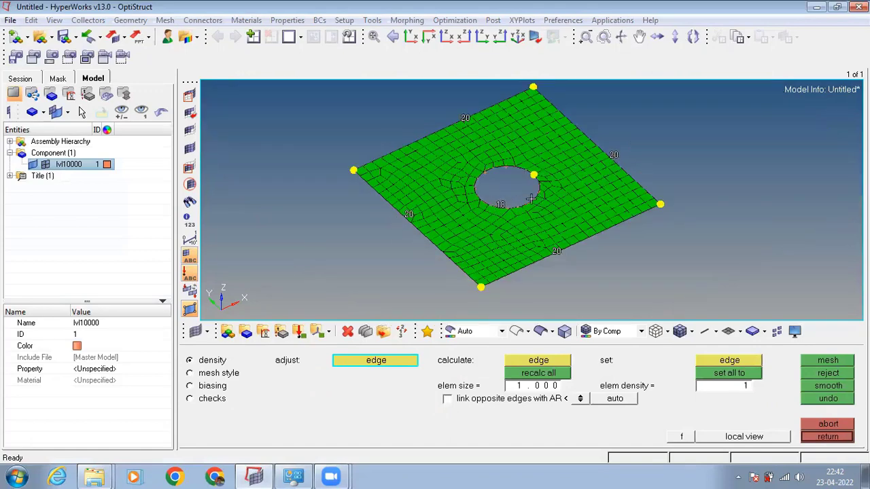
left_click(501, 202)
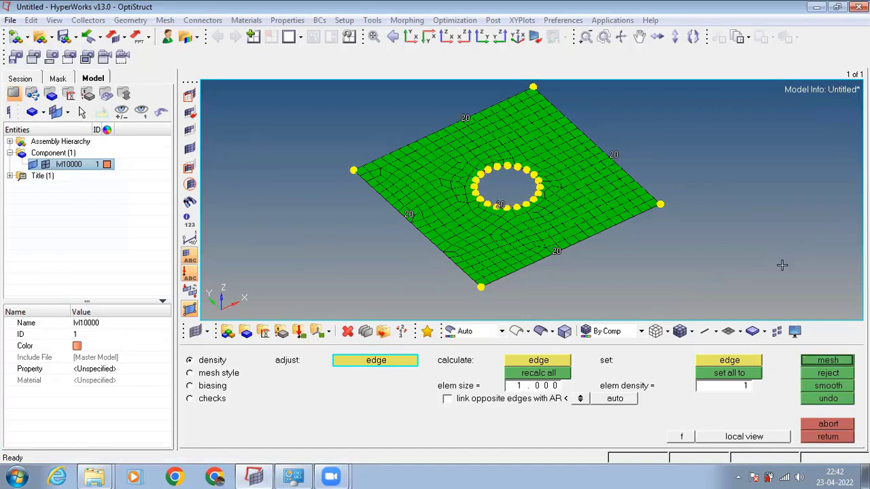
left_click(840, 360)
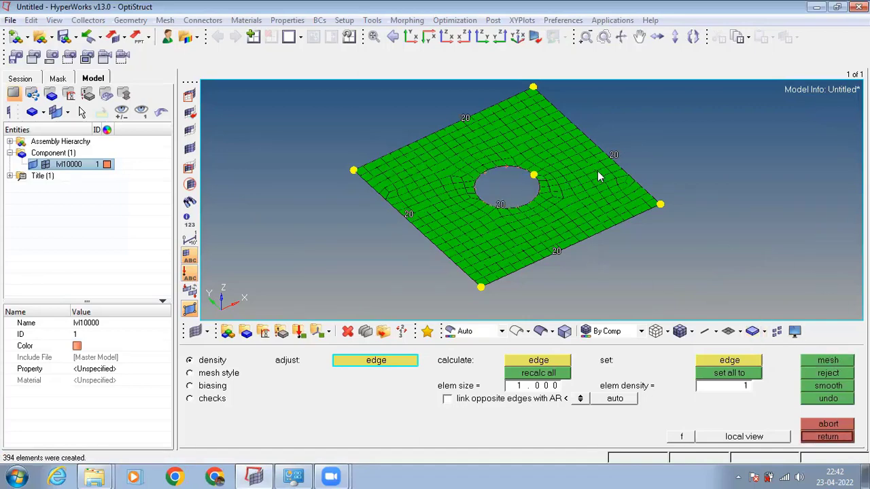
Examine the quad mesh around the circular hole and how the elements flow into the rest of the plate.
left_click_drag(597, 177, 595, 218, "ctrl")
left_click_drag(524, 217, 545, 214, "ctrl")
scroll(545, 214, "up", 3)
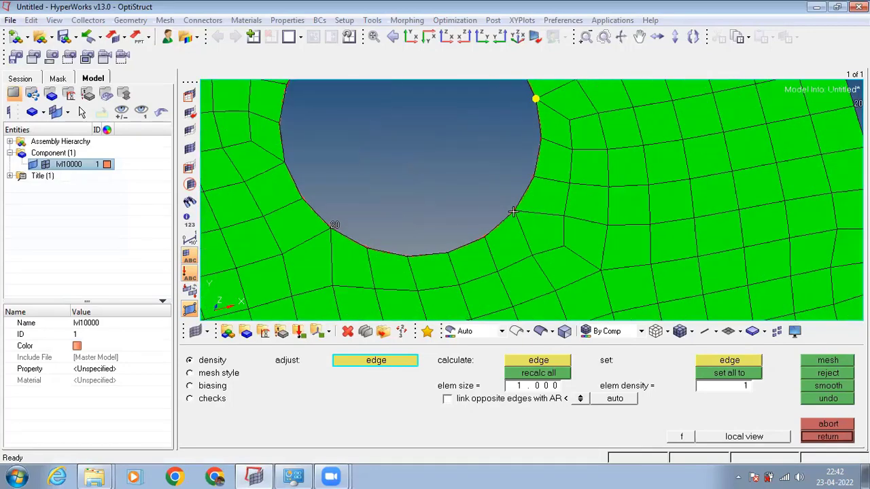
scroll(522, 223, "down", 4)
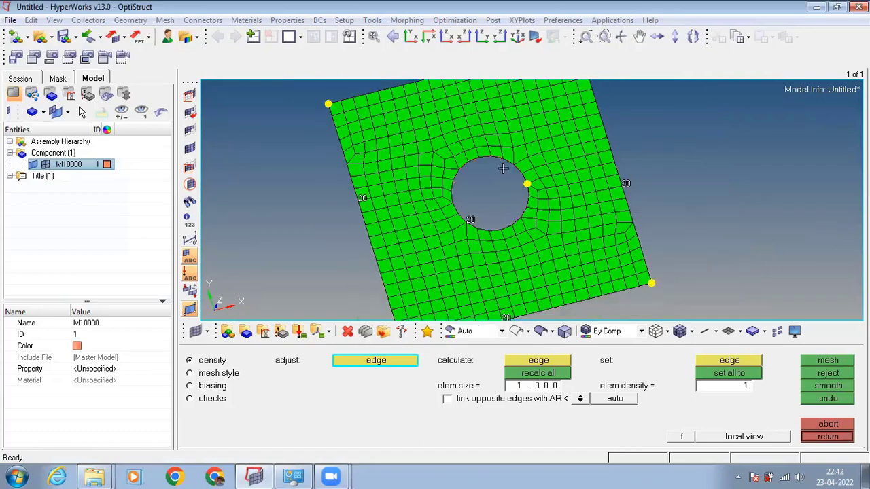
scroll(503, 185, "down", 1)
scroll(471, 158, "up", 2)
scroll(462, 167, "down", 1)
scroll(451, 175, "up", 3)
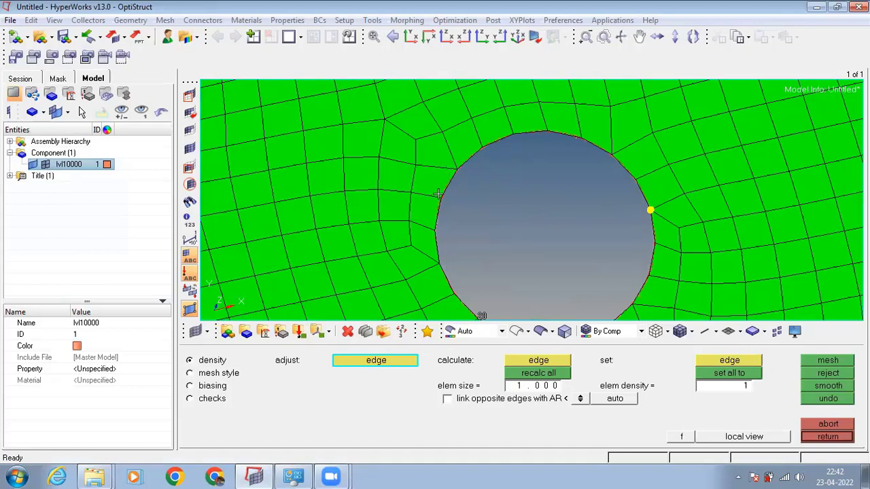
mouse_move(491, 214)
left_mouse_down("ctrl")
mouse_move(473, 196)
mouse_move(468, 209)
mouse_move(452, 170)
left_mouse_up("ctrl")
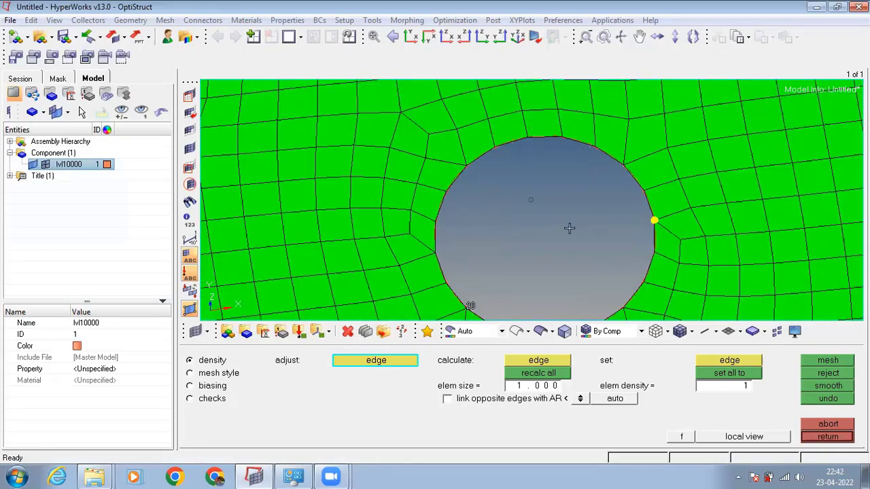
scroll(570, 228, "down", 5)
Reject the plate's mesh and leave the automesh operation, keeping the lvl10000 component displayed.
left_click(814, 364)
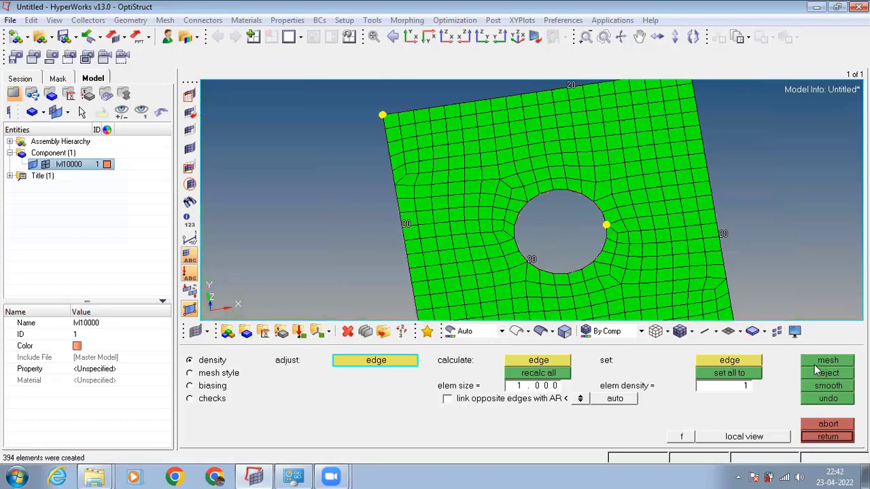
left_click(814, 370)
left_click_drag(656, 278, 662, 255, "ctrl")
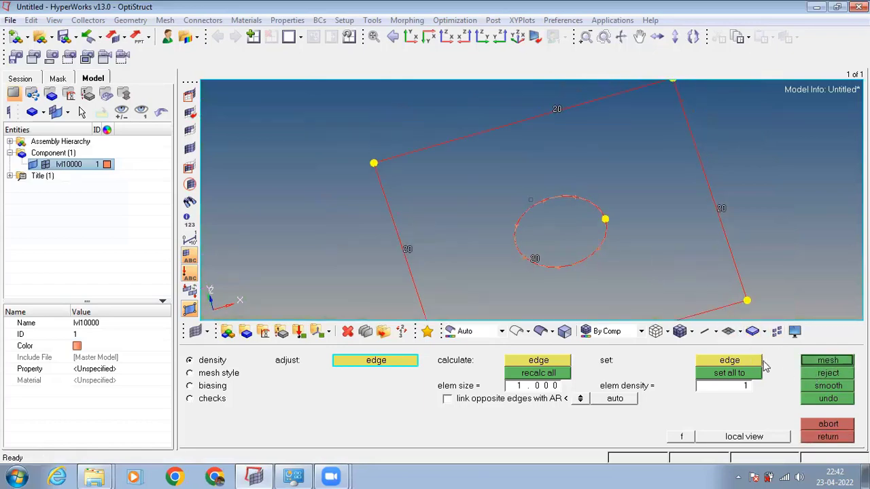
left_click(826, 437)
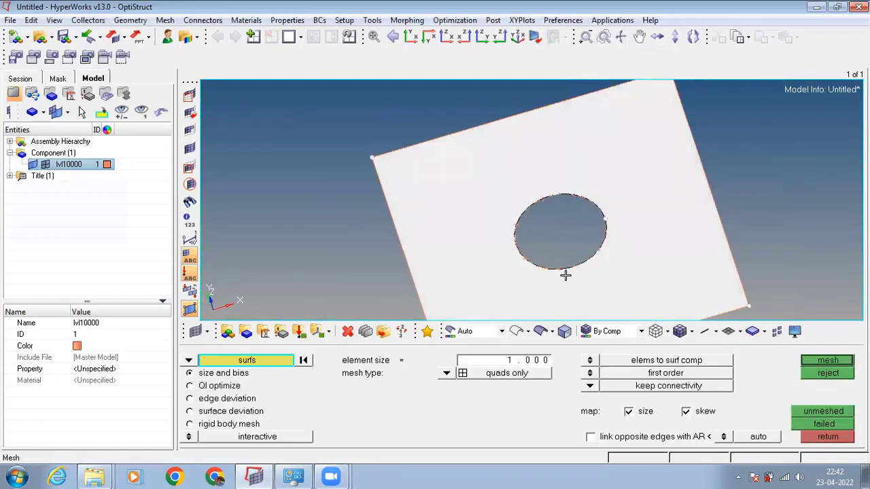
left_click(39, 166)
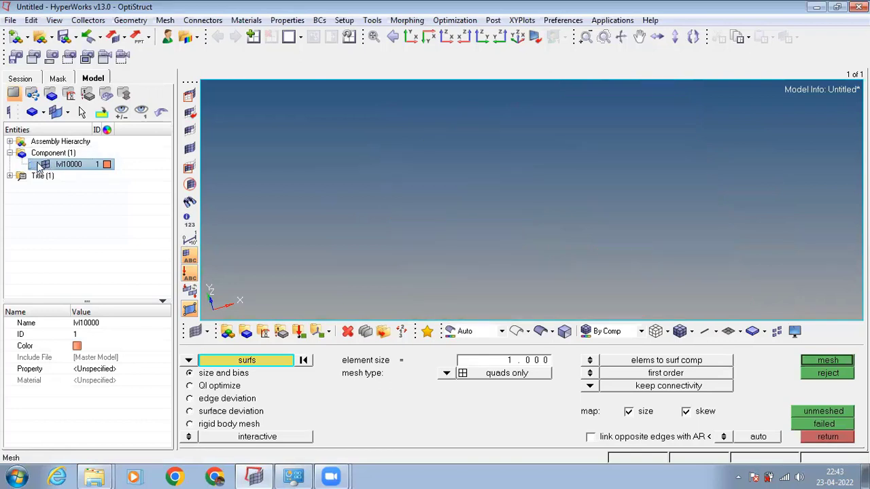
left_click(43, 165)
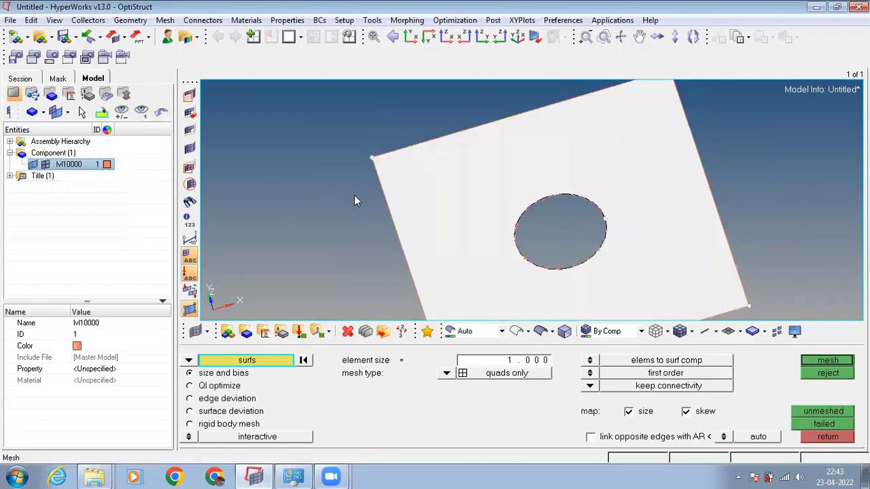
left_click(822, 438)
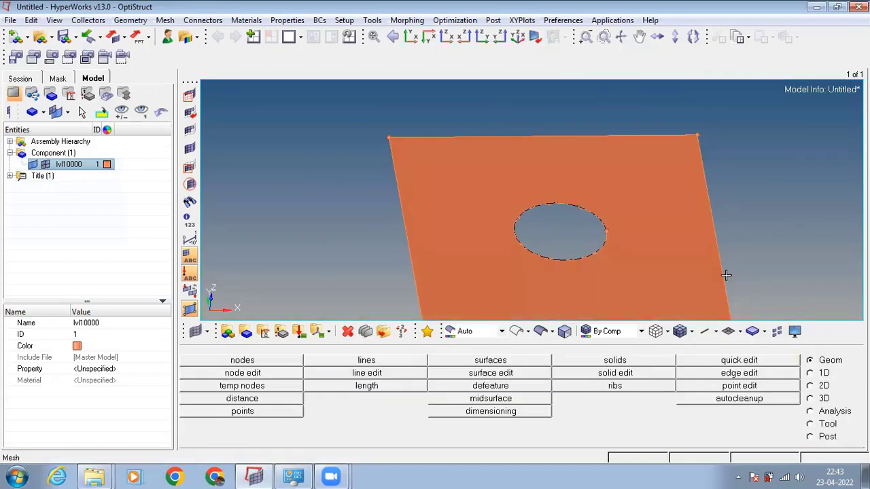
Display the plate geometry as wireframe and create a node at the arc center of the hole's circular line.
left_click_drag(723, 272, 557, 249, "ctrl")
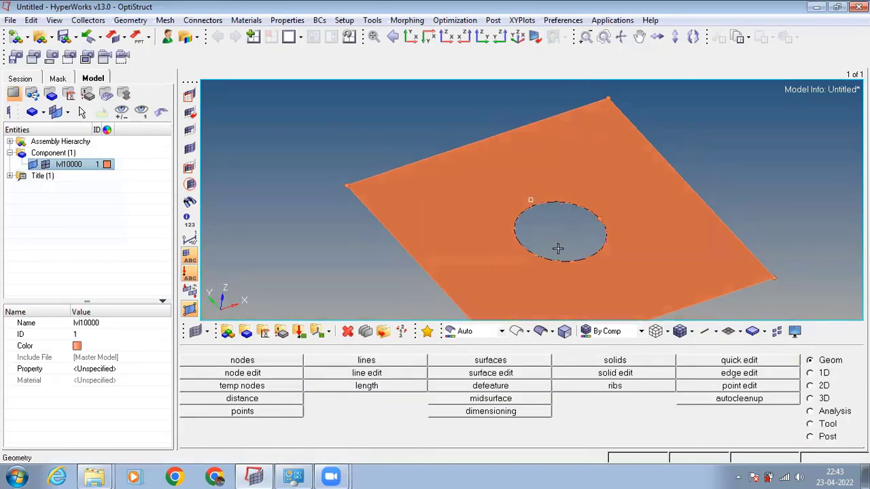
left_click_drag(543, 214, 544, 237, "ctrl")
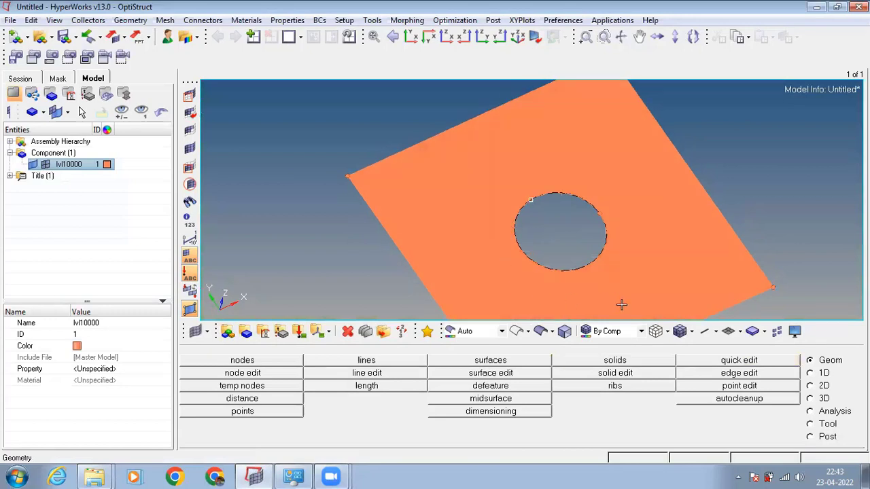
left_click(269, 365)
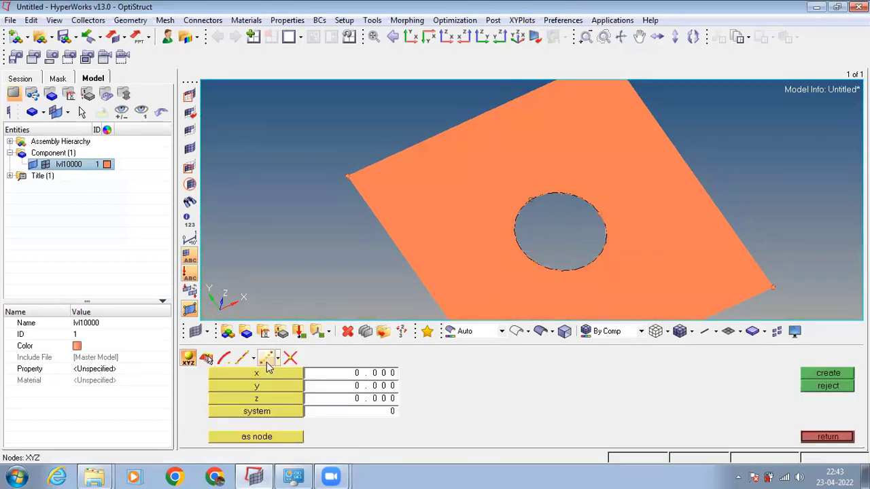
left_click(225, 360)
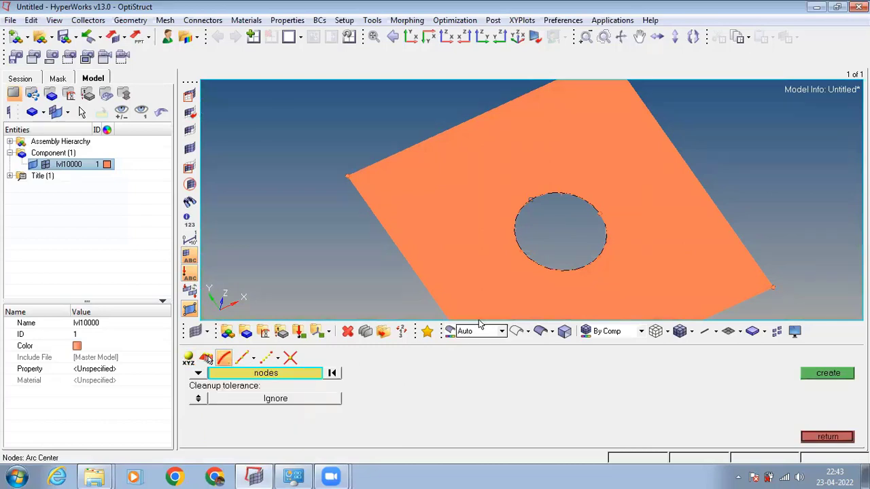
middle_click(539, 263)
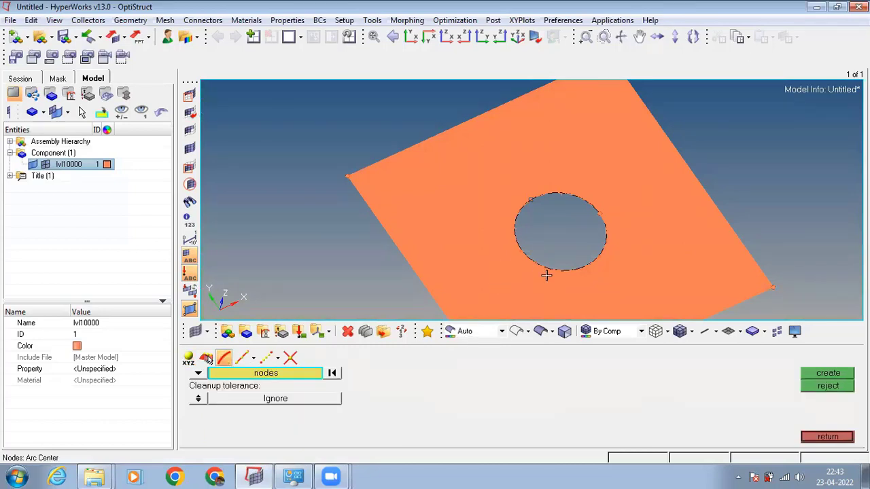
left_click(519, 331)
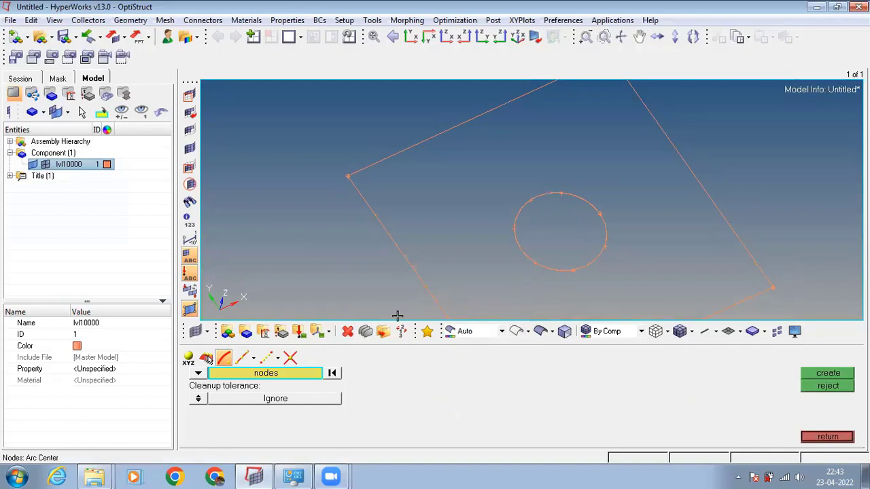
left_click(198, 373)
left_click(229, 393)
left_click(526, 258)
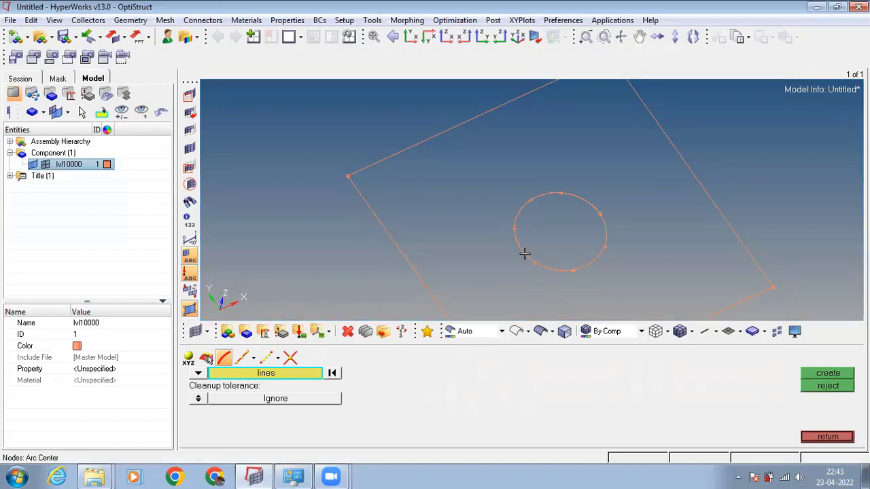
left_click(828, 374)
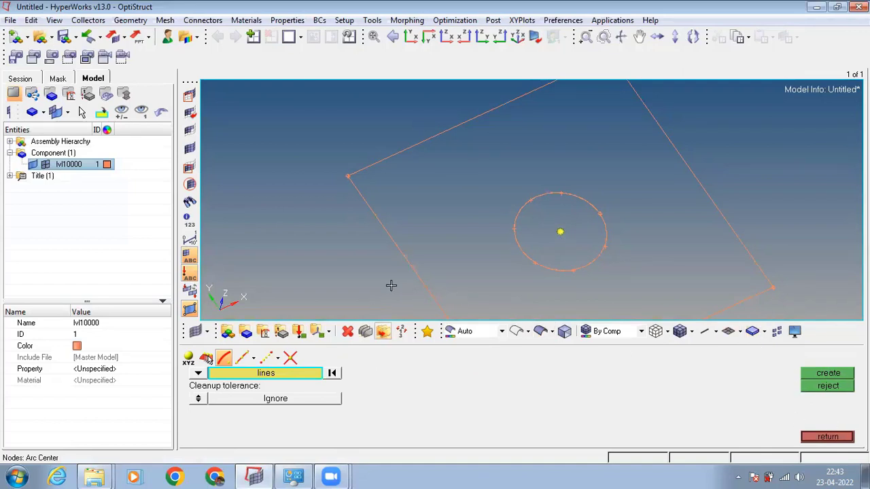
left_click(518, 37)
left_click(827, 437)
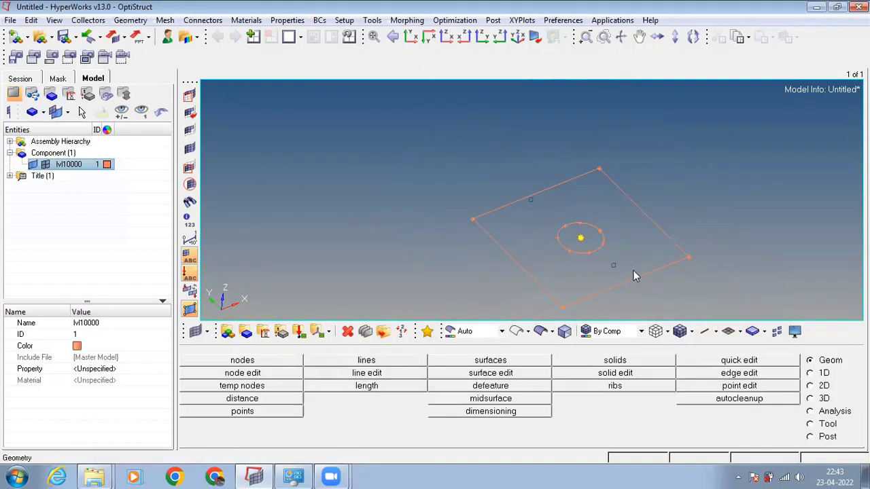
left_click(485, 378)
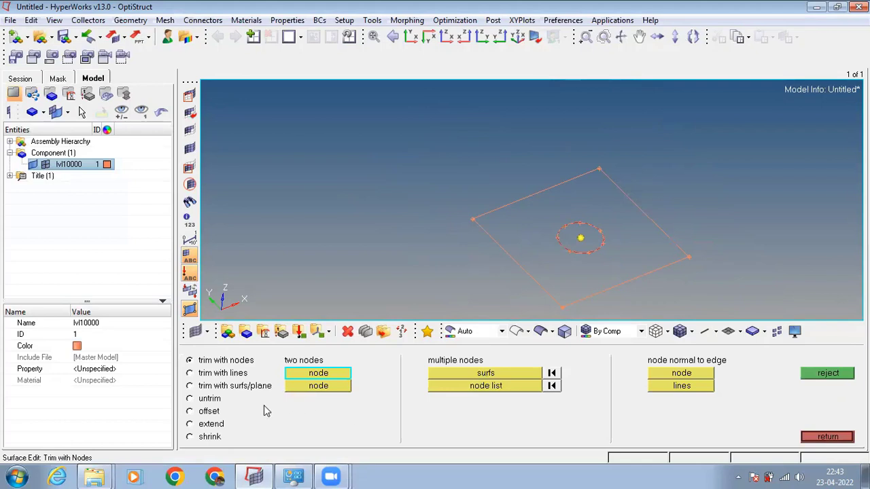
scroll(613, 247, "down", 1)
scroll(613, 247, "up", 4)
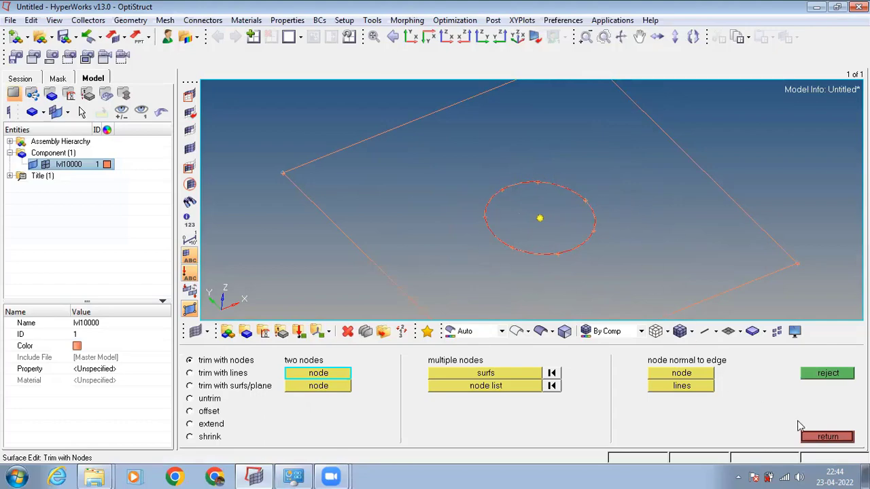
left_click(833, 437)
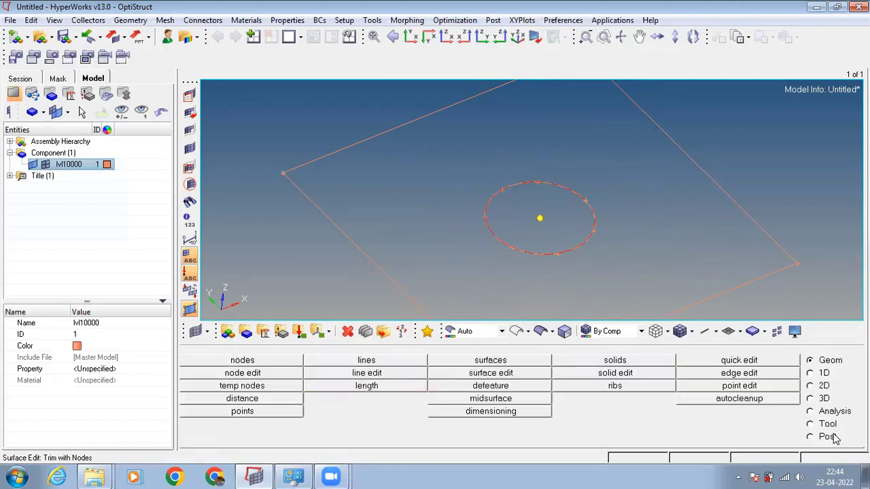
Try to washer split the plate around the circular hole edge with an offset value of 0.100.
left_click(753, 363)
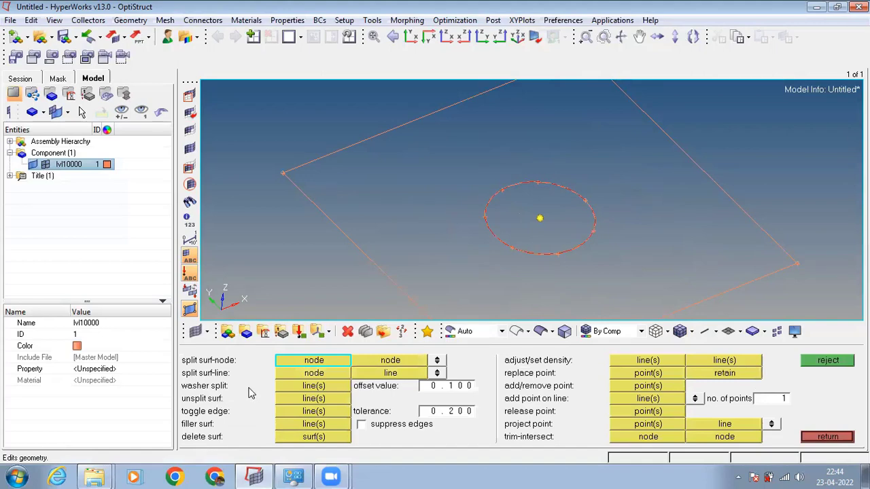
left_click(300, 387)
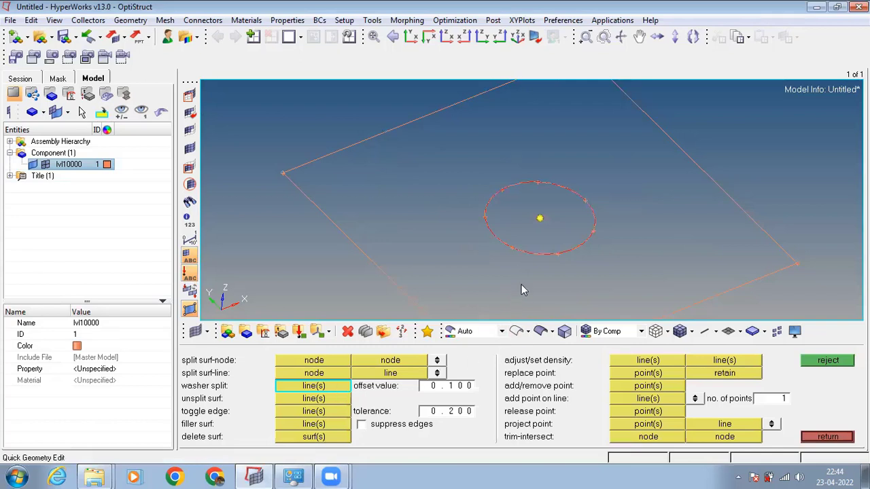
left_click(539, 253)
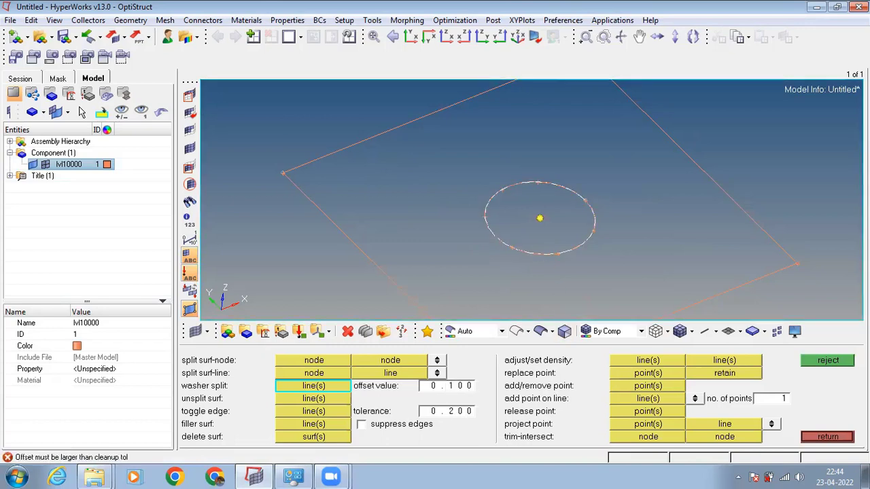
left_click(828, 361)
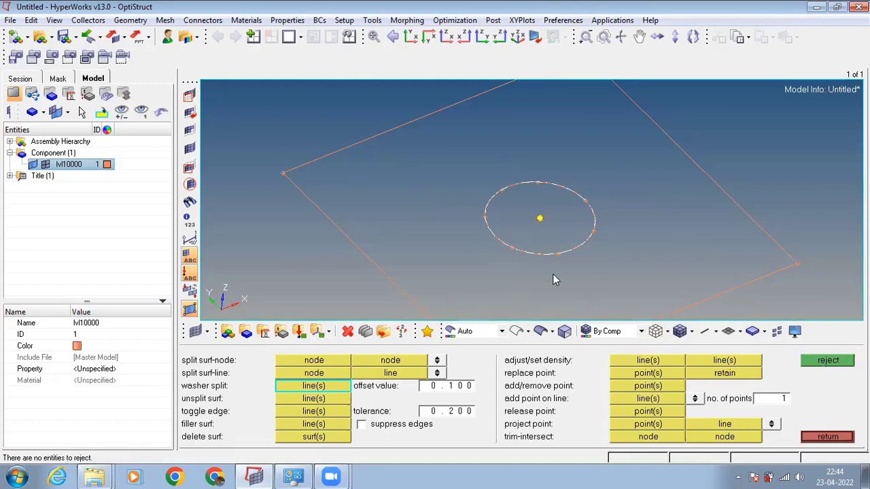
scroll(554, 275, "down", 3, "ctrl")
scroll(549, 252, "up", 9, "ctrl")
key("Escape")
Delete the duplicate circular line that overlaps the hole's edge, keeping the surface edge itself.
right_click_drag(546, 253, 658, 290, "ctrl")
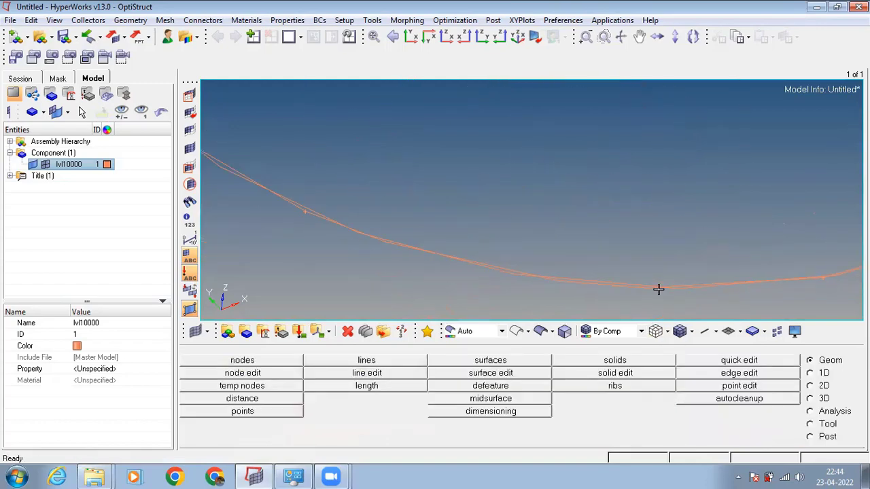
scroll(658, 289, "down", 5, "ctrl")
scroll(656, 287, "up", 5, "ctrl")
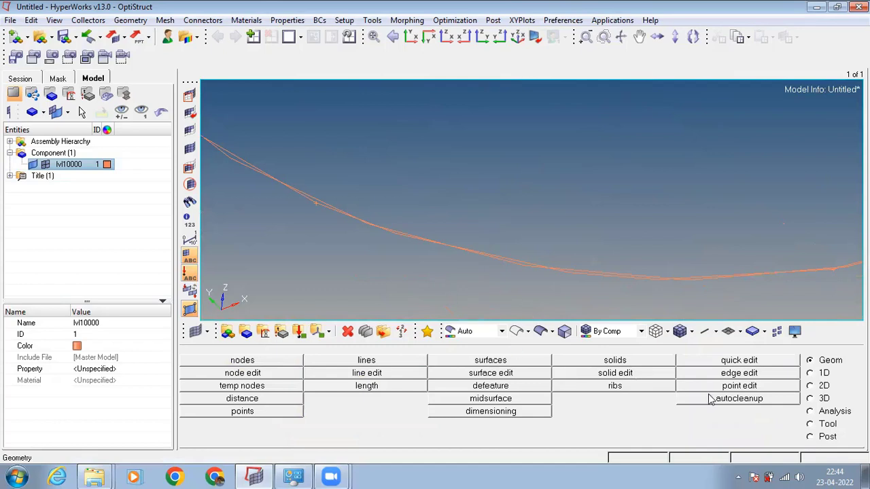
left_click(752, 374)
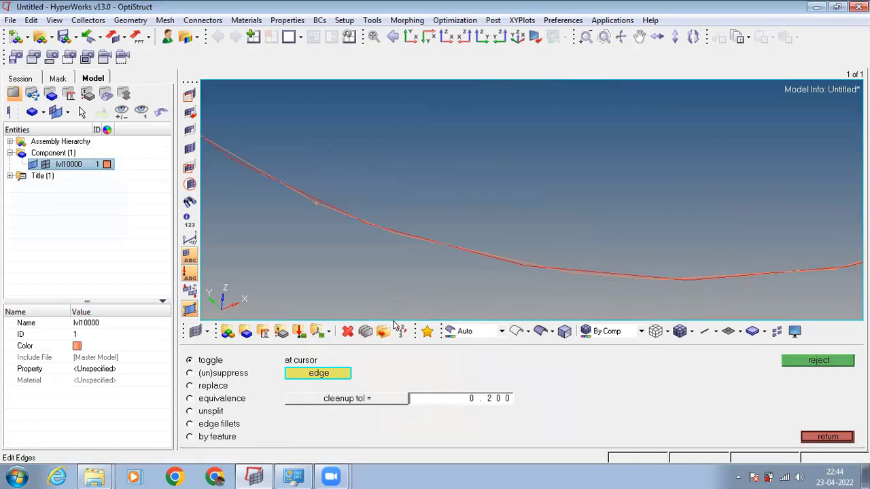
key("F2")
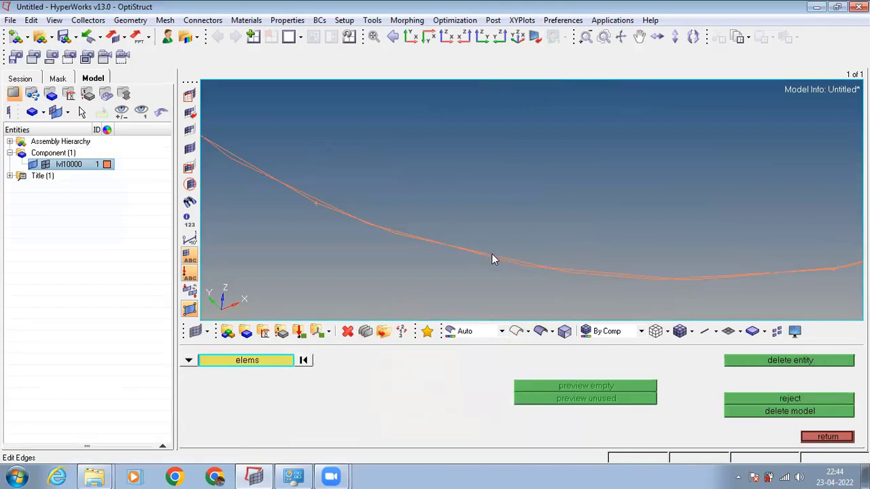
left_click(234, 362)
left_click(197, 360)
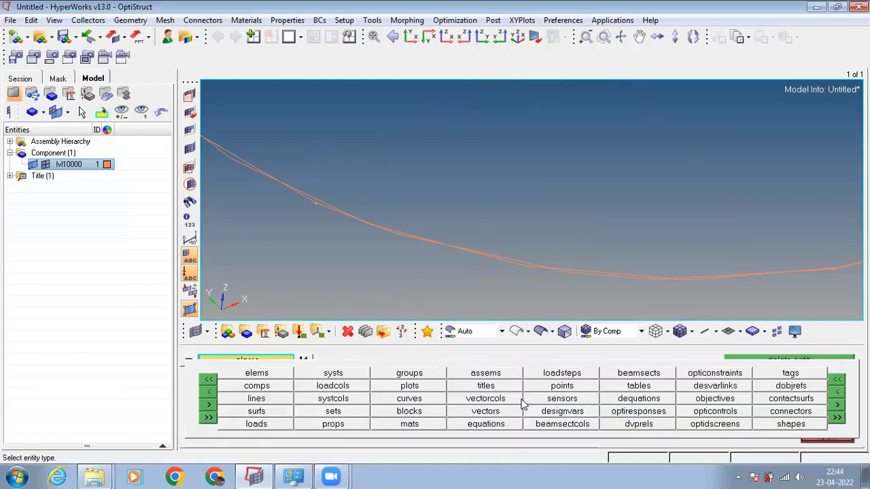
left_click(262, 399)
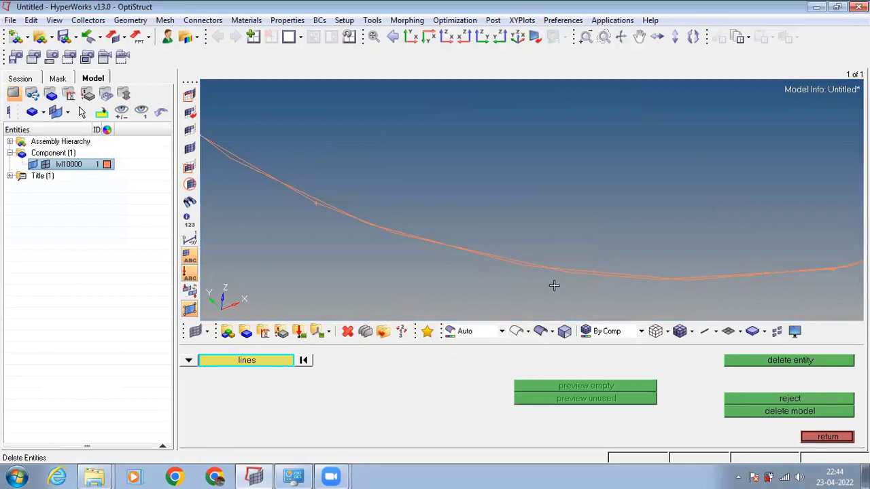
left_click(810, 366)
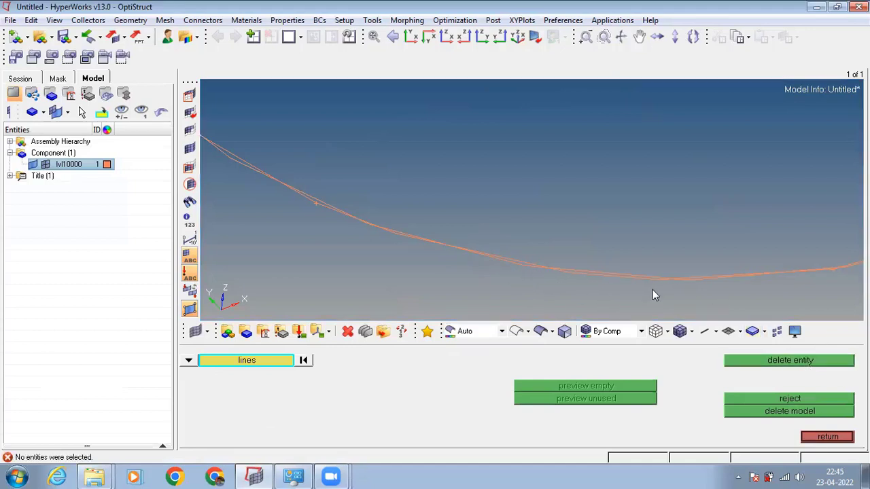
left_click(638, 280)
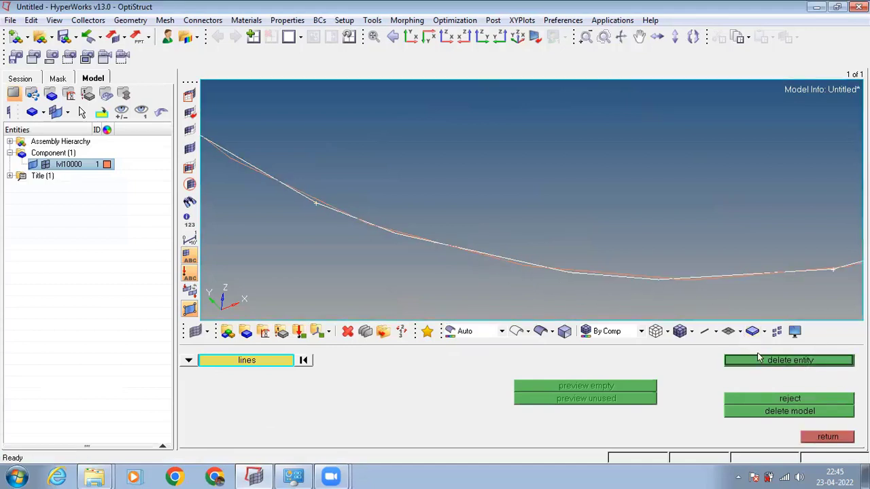
left_click(759, 360)
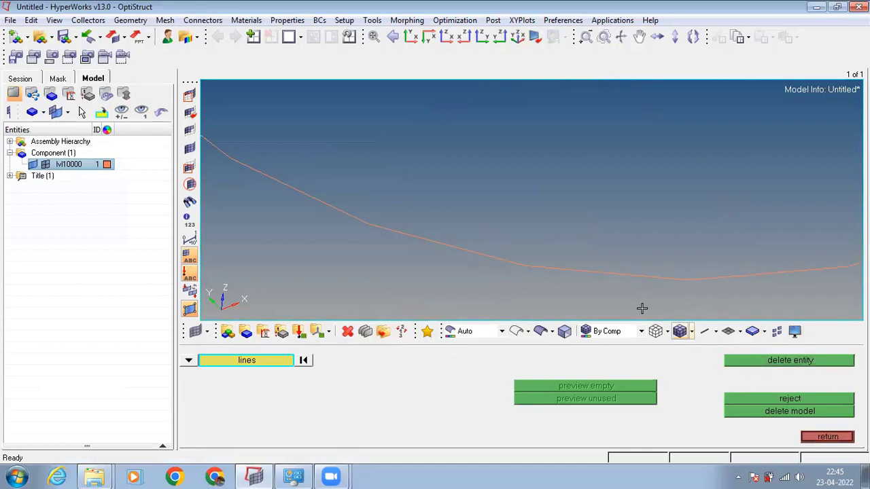
left_click(828, 437)
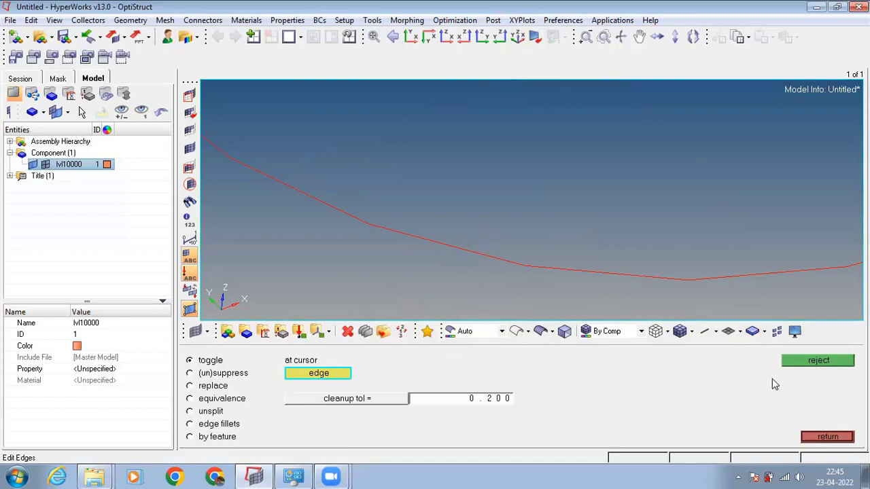
left_click(823, 437)
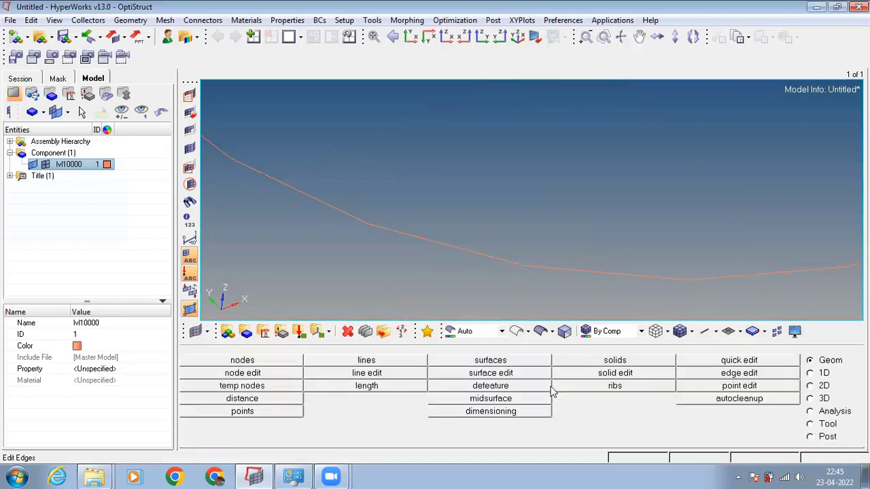
Washer split the plate surface around the circular hole edge with an offset value of 2.
left_click(713, 363)
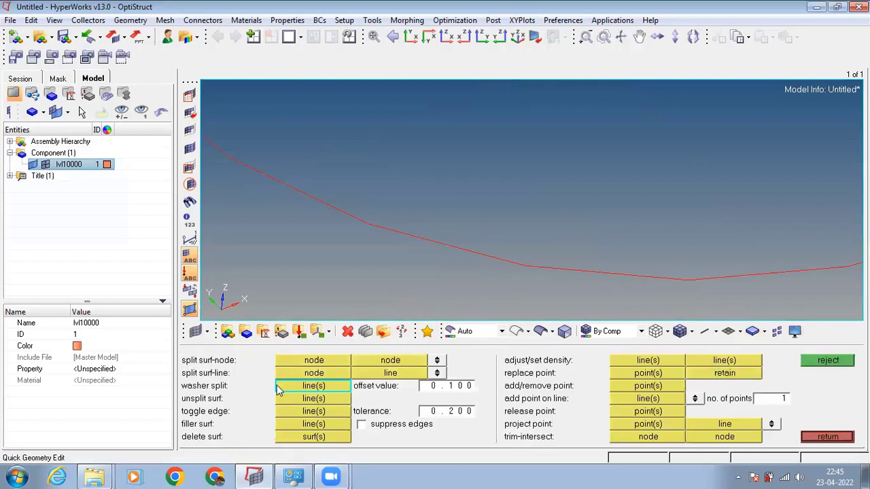
left_click(455, 386)
type("2")
key("Return")
scroll(488, 266, "up", 3, "ctrl")
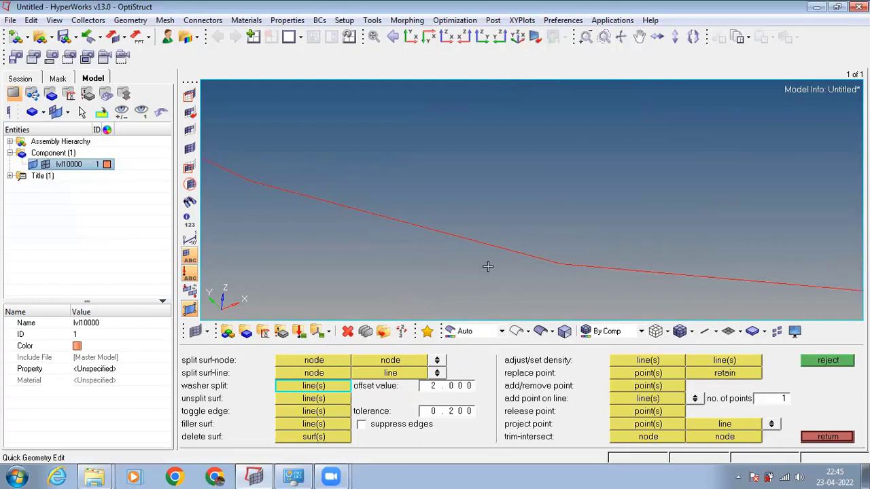
scroll(488, 267, "down", 8, "ctrl")
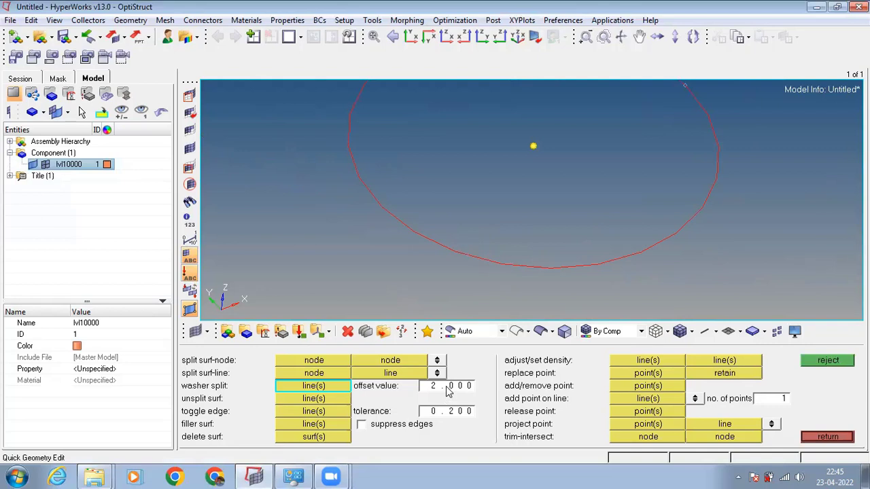
scroll(448, 252, "down", 1, "ctrl")
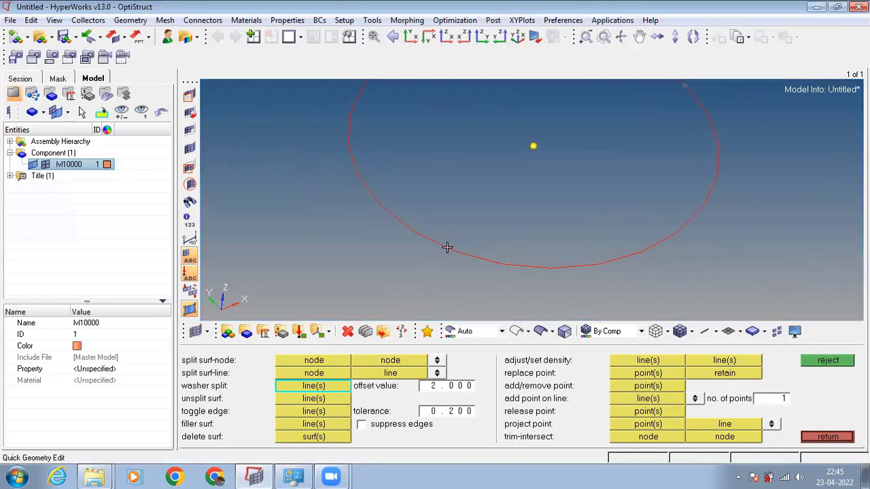
left_click(446, 246)
scroll(606, 224, "down", 5, "ctrl")
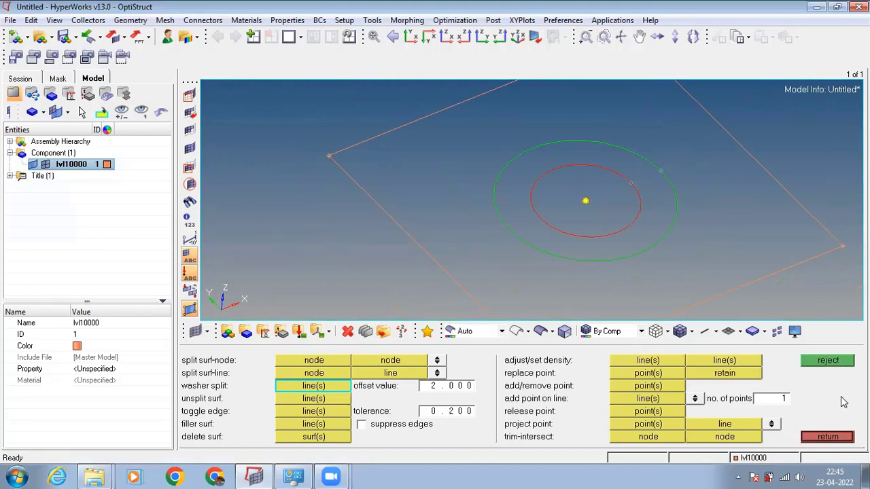
left_click(829, 437)
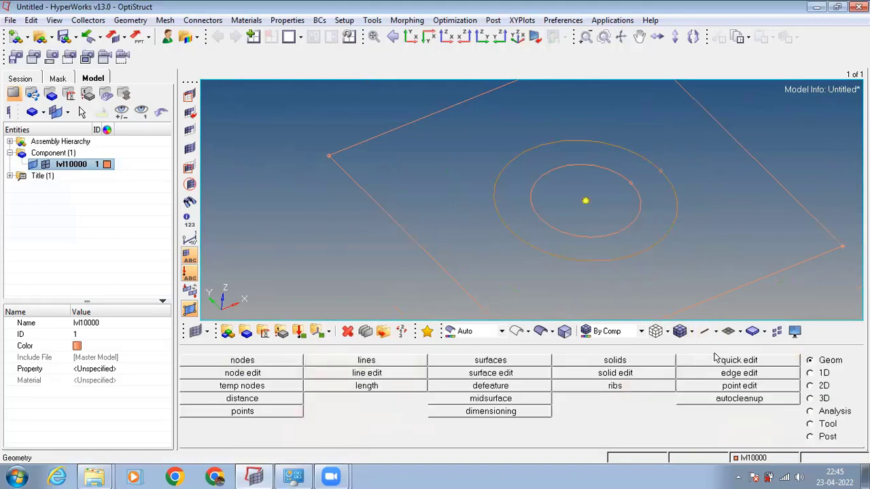
left_click(720, 362)
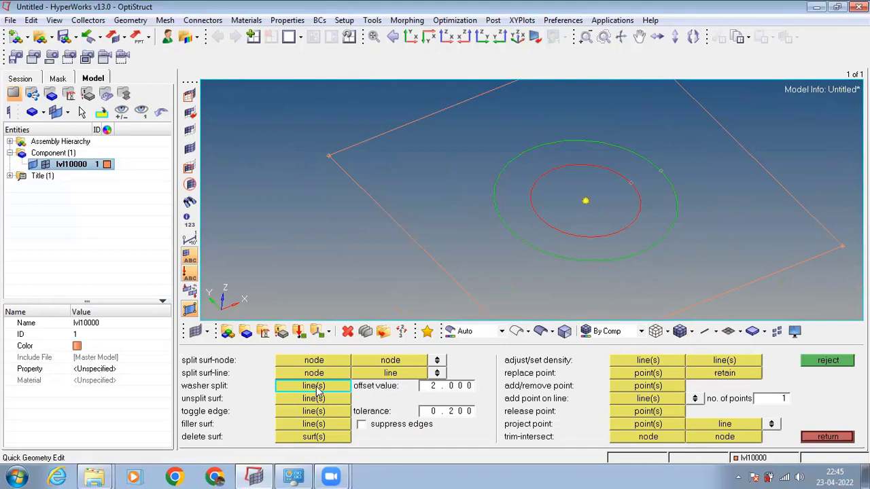
left_click(828, 437)
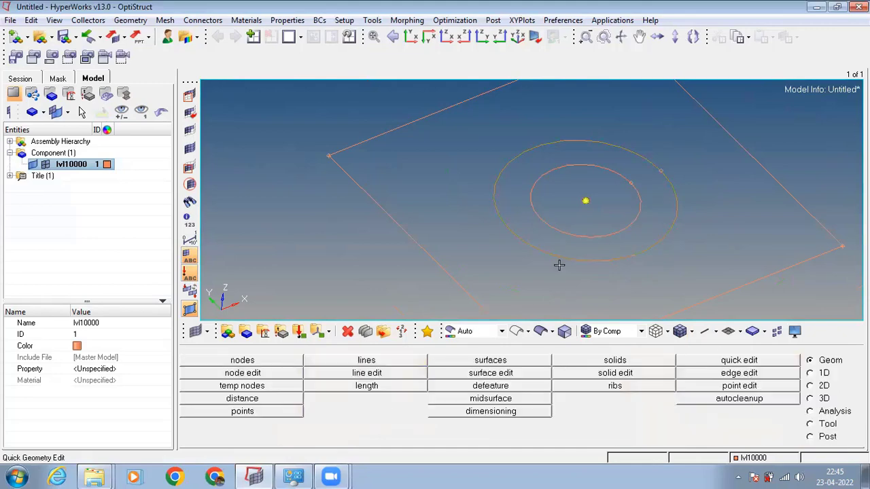
Trim the washer ring and the surrounding plate surface with an x-axis plane based at the hole's center node.
left_click_drag(468, 264, 585, 202, "ctrl")
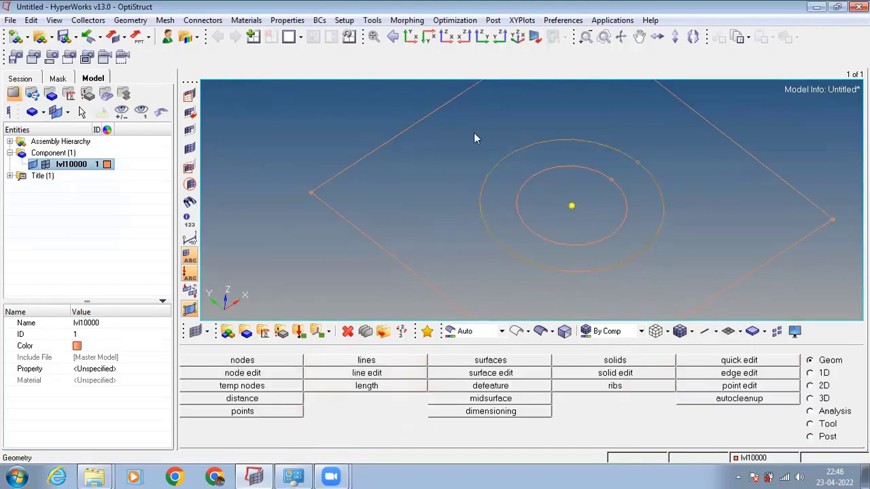
left_click_drag(511, 203, 508, 198, "ctrl")
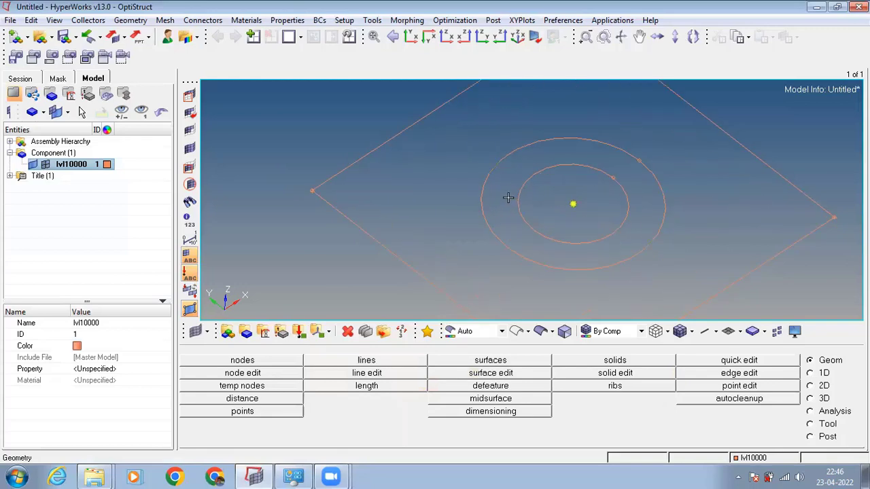
left_click(470, 374)
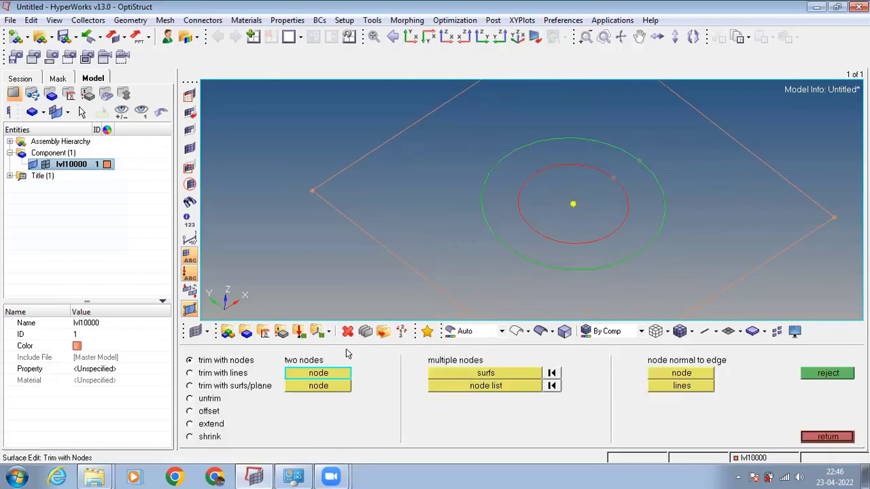
left_click(204, 386)
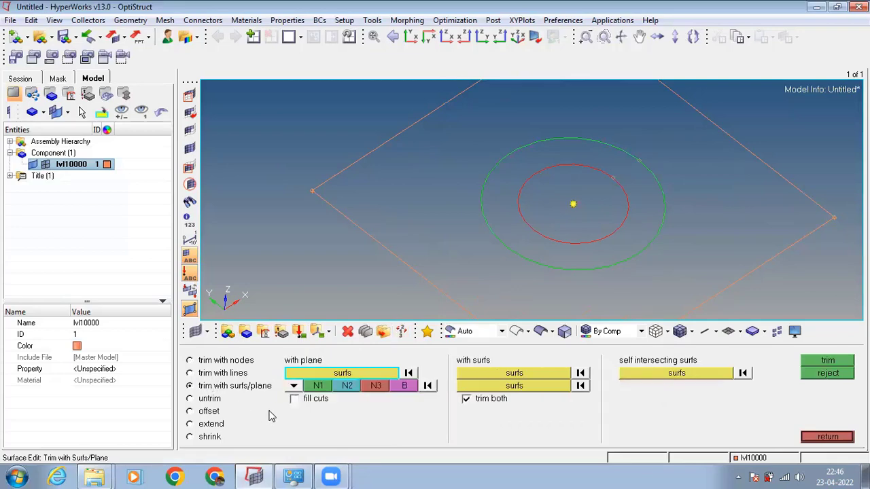
left_click(294, 385)
left_click(377, 374)
left_click(540, 244)
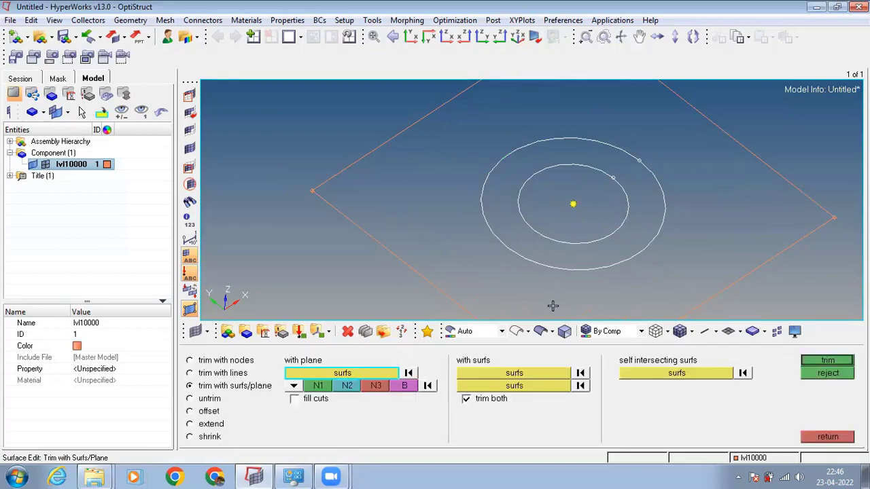
left_click(540, 333)
left_click(572, 292)
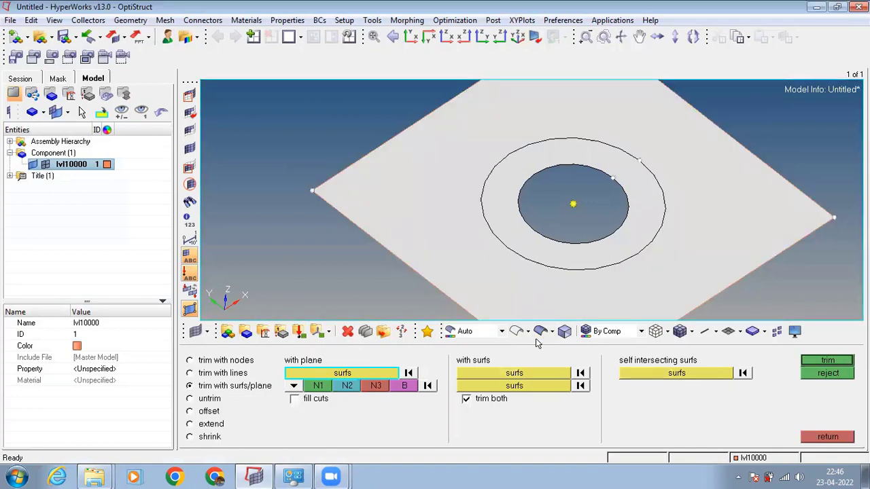
left_click(517, 332)
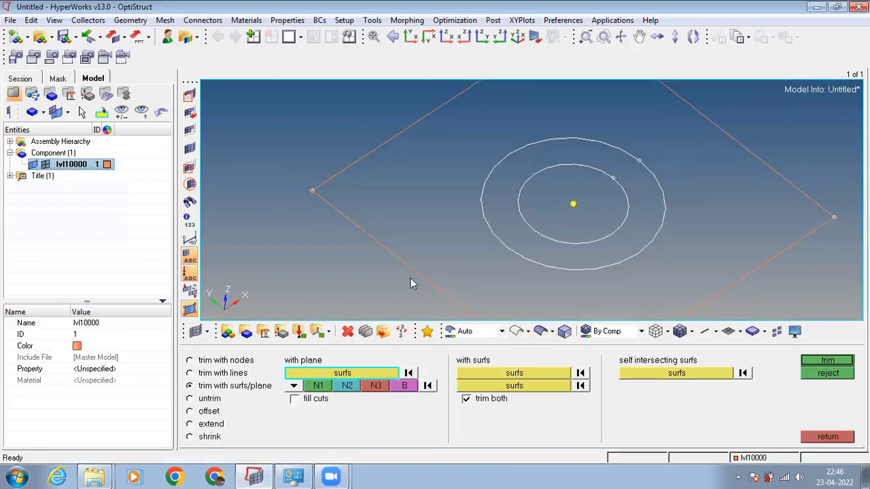
left_click(293, 386)
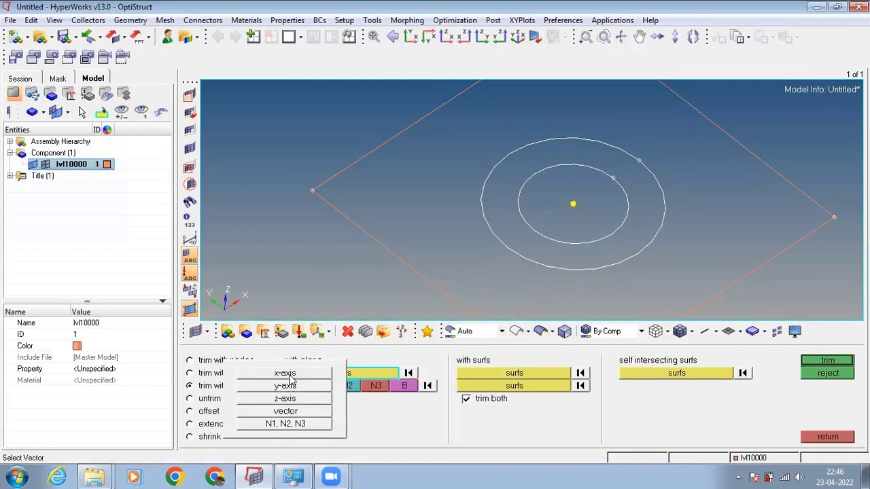
left_click(289, 375)
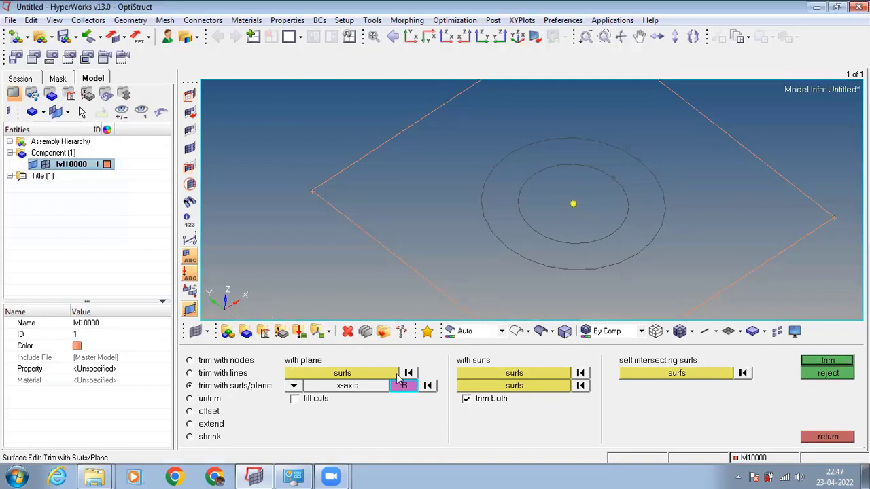
left_click(572, 205)
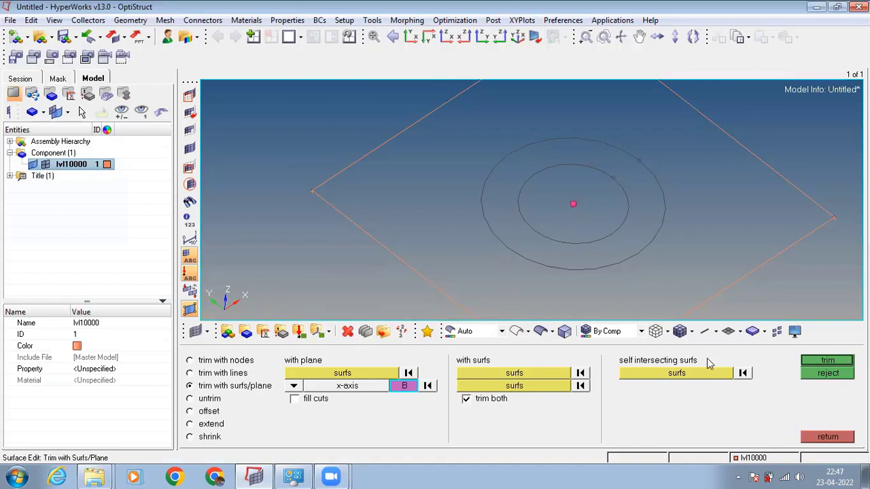
left_click(819, 361)
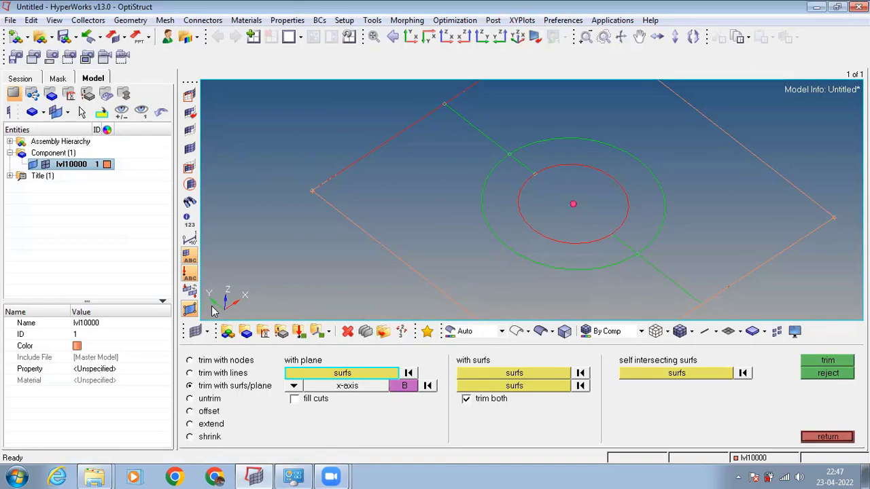
Trim all ring and plate surfaces with a y-axis plane based at the hole's center node.
left_click(294, 386)
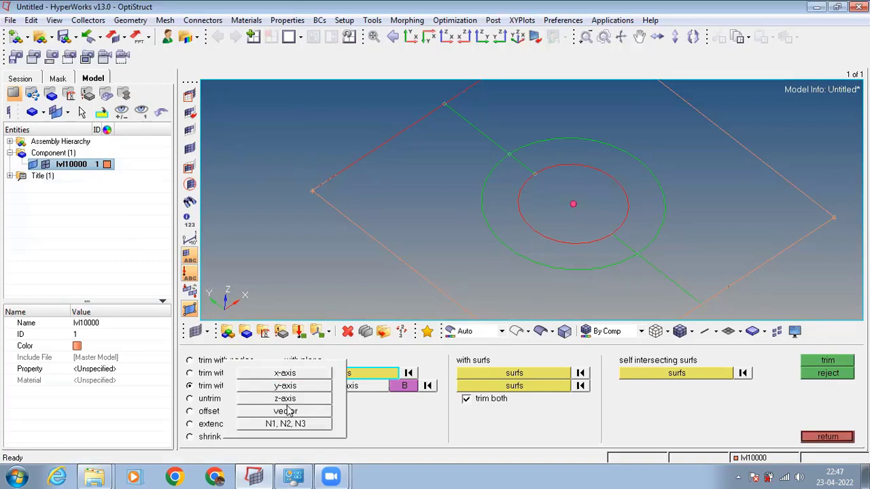
left_click(291, 392)
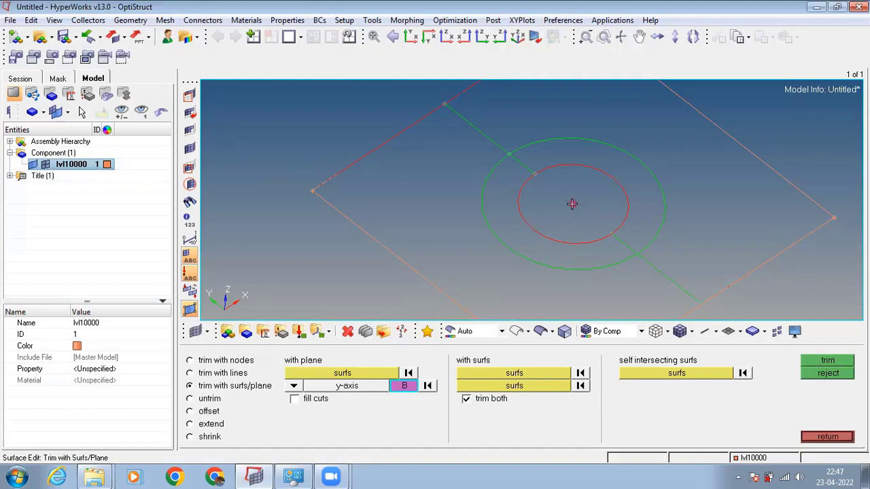
left_click(360, 375)
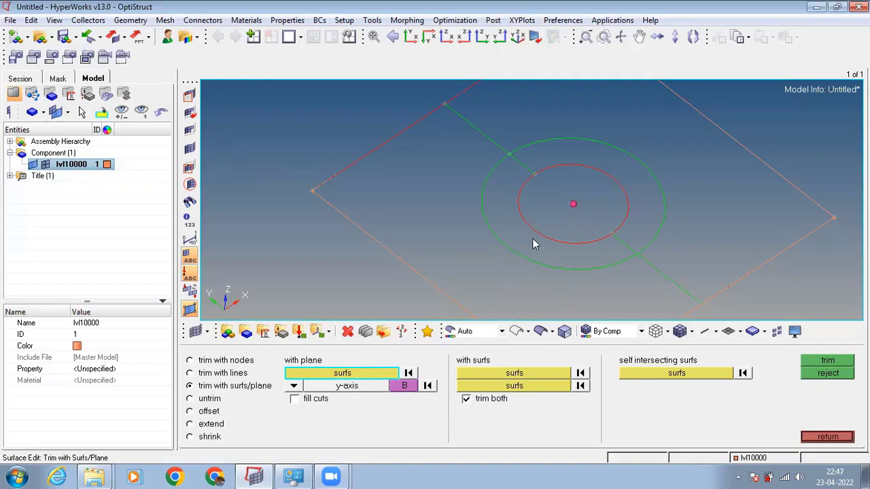
left_click(542, 331)
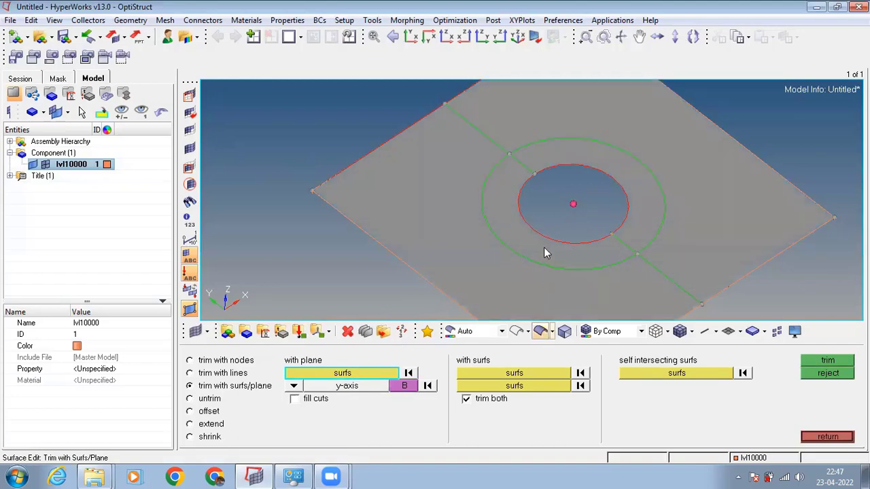
left_click(549, 249)
left_click(638, 213)
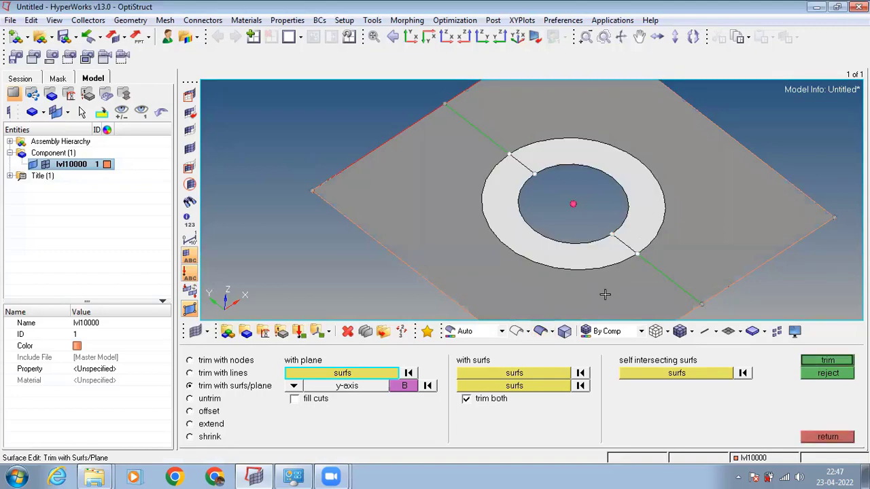
left_click(606, 294)
left_click(679, 247)
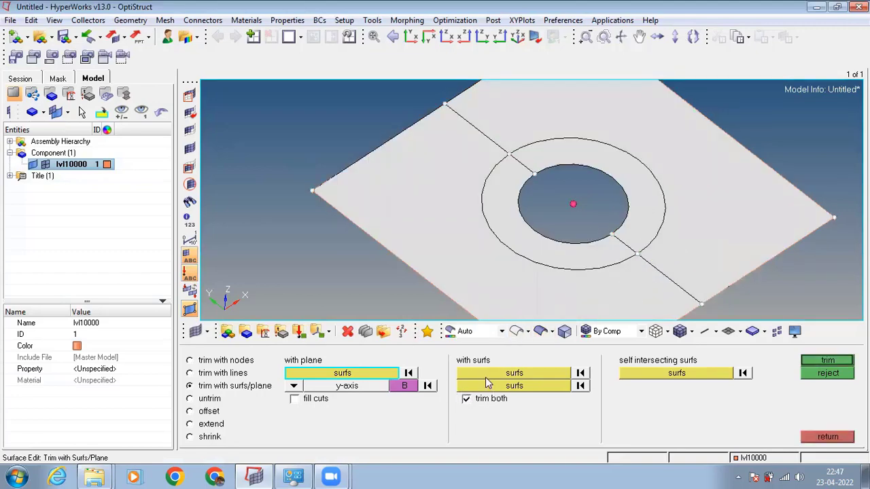
left_click(402, 383)
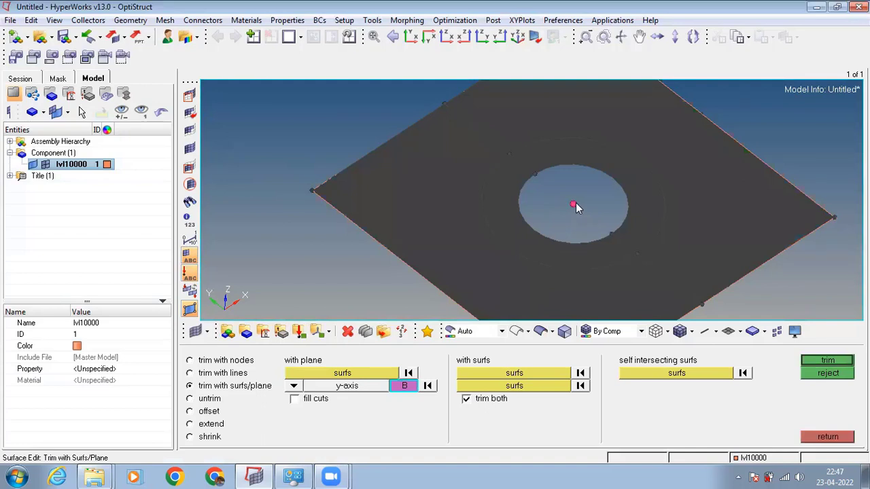
left_click(815, 365)
scroll(588, 175, "up", 2)
scroll(585, 233, "down", 1)
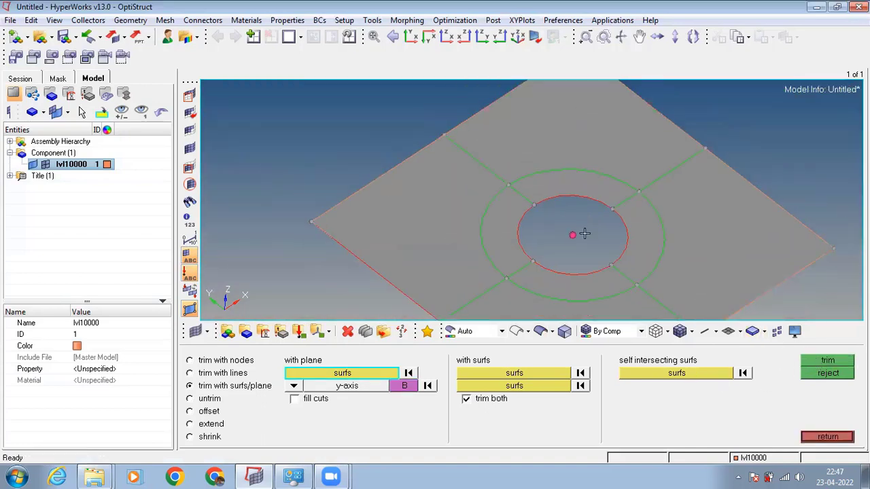
scroll(585, 233, "down", 3)
scroll(601, 267, "up", 2)
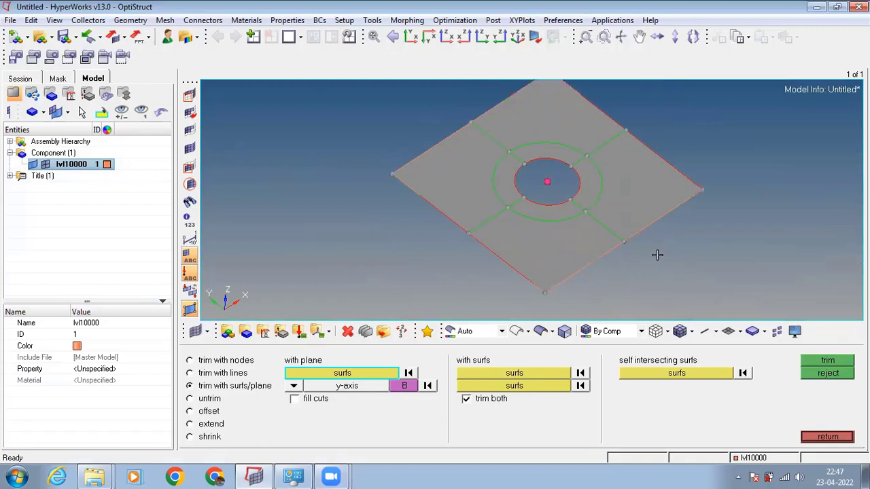
mouse_move(657, 255)
left_mouse_down("ctrl")
mouse_move(616, 246)
mouse_move(627, 260)
mouse_move(635, 252)
left_mouse_up("ctrl")
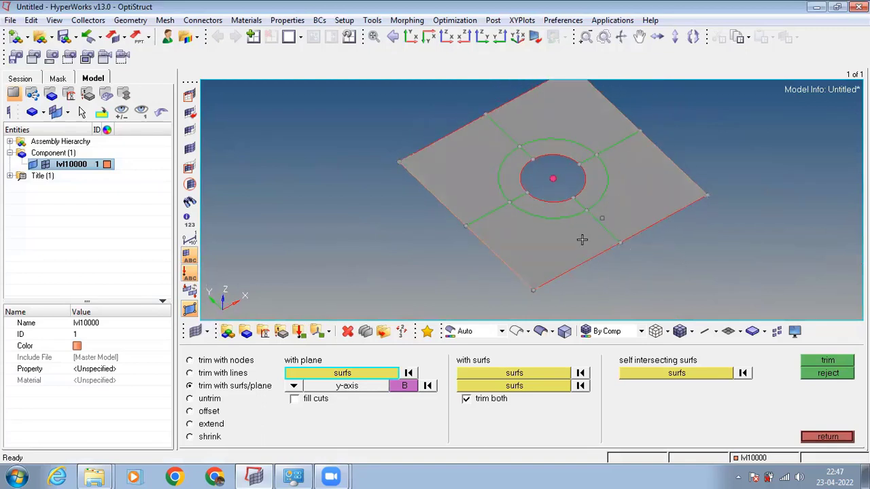
left_click(828, 437)
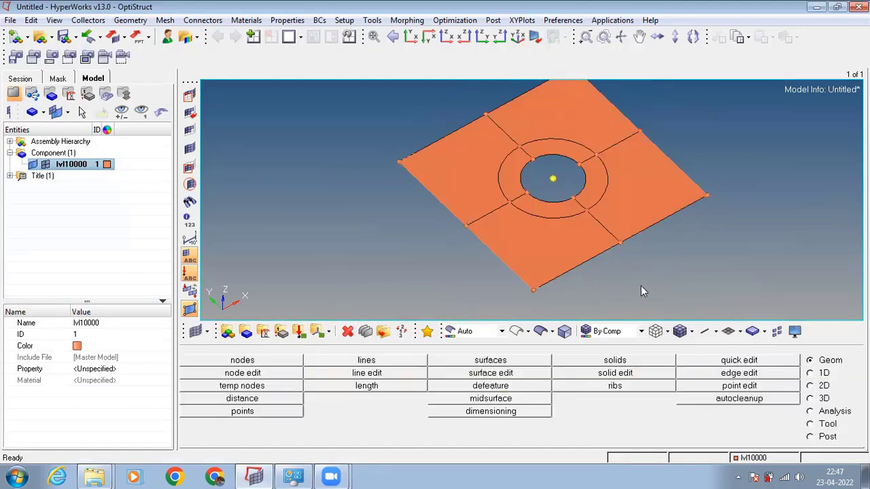
Mesh the front quarter of the washer ring interactively with quads only and an element size of 1.000.
left_click_drag(641, 286, 652, 264, "ctrl")
left_click_drag(650, 297, 660, 274, "ctrl")
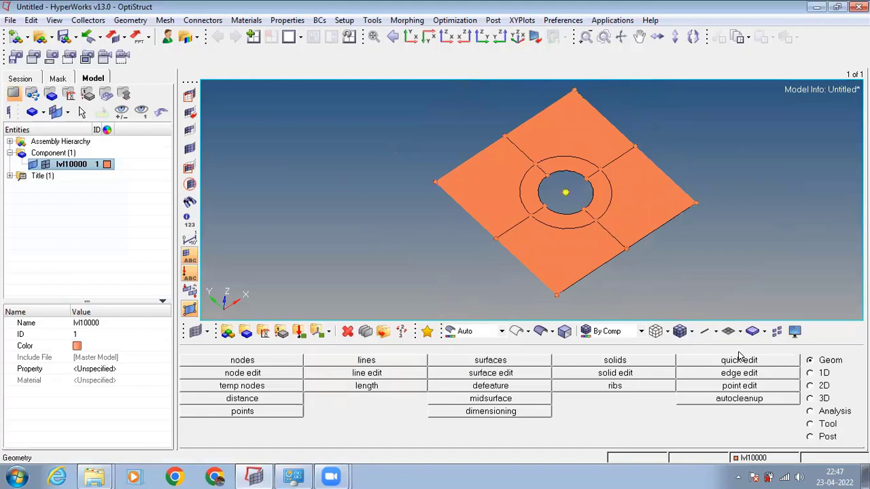
key("F12")
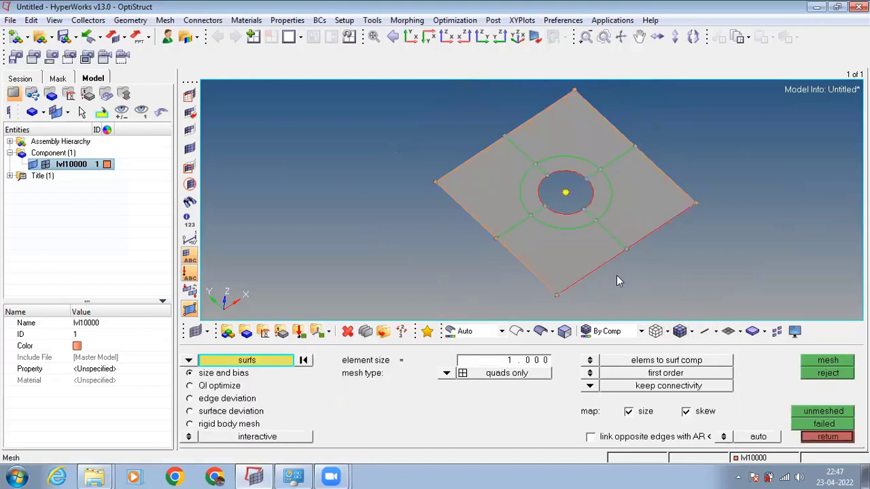
left_click(557, 221)
scroll(613, 274, "up", 2)
scroll(613, 274, "down", 1)
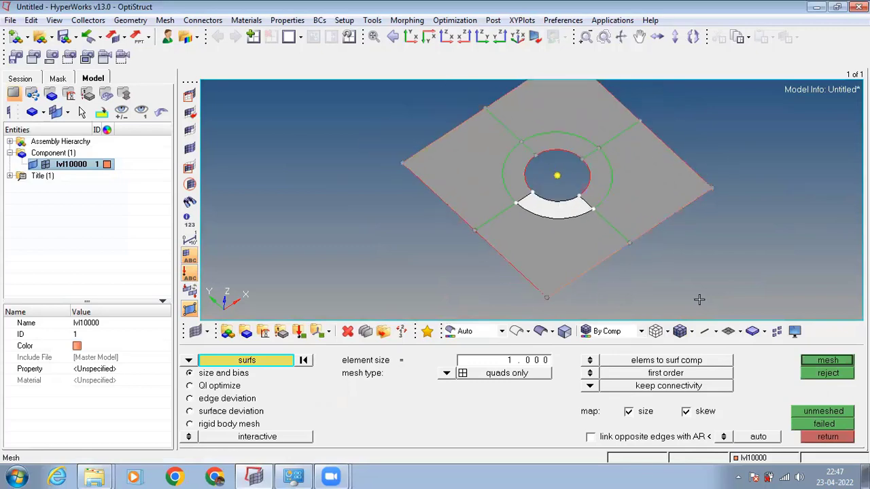
left_click(823, 360)
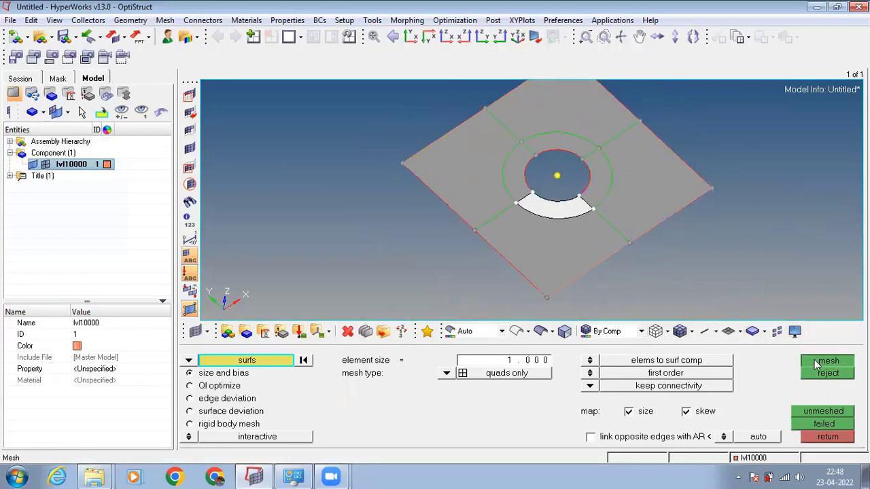
Set the element density of the ring segment's inner and outer arc edges to 6 and remesh it.
scroll(614, 237, "up", 3)
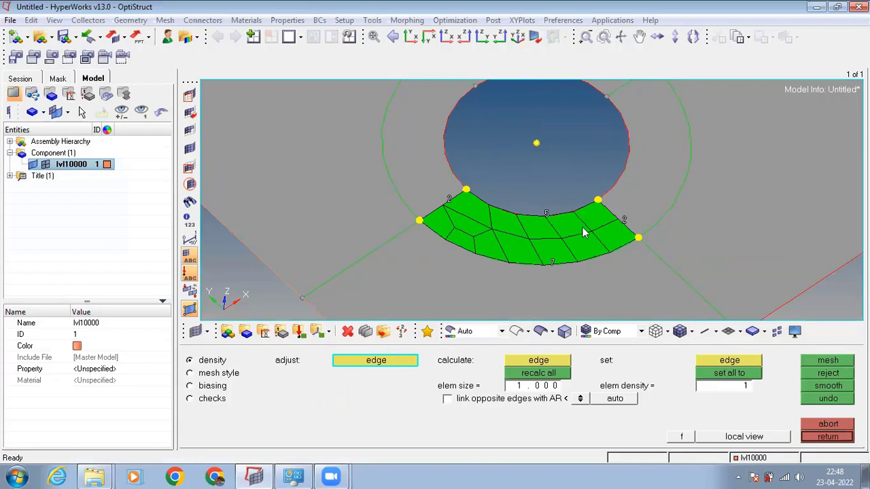
left_click(547, 214)
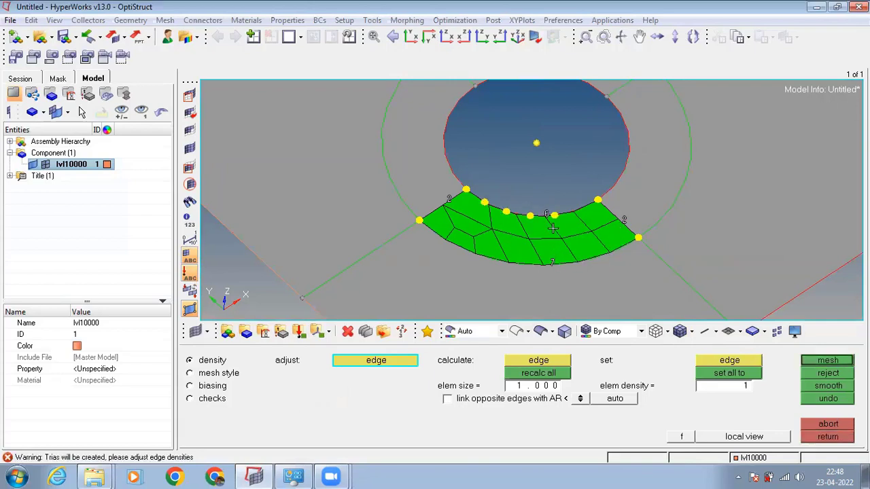
left_click(551, 262)
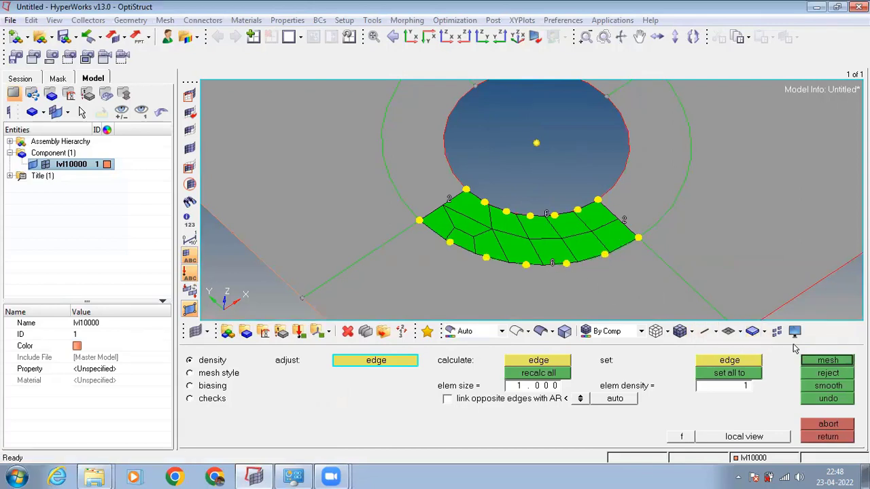
left_click(806, 361)
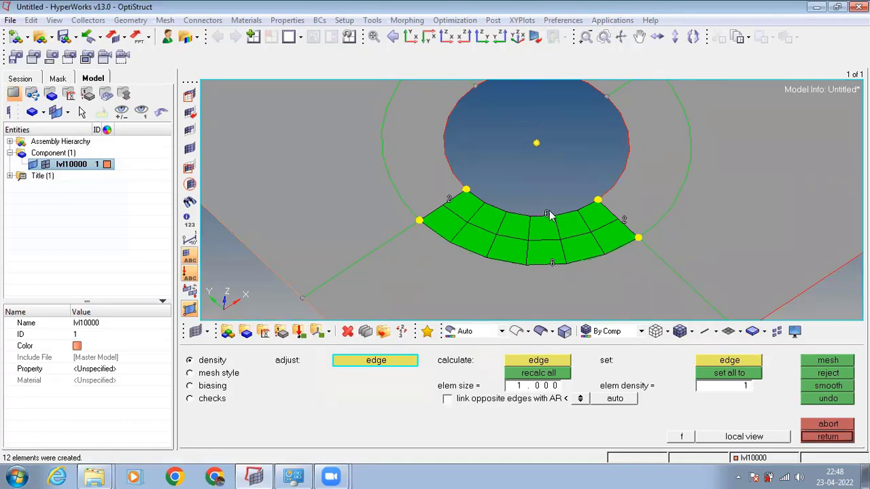
Raise the element density of the segment's inner and outer arc edges to 7 and update the mesh.
left_click_drag(558, 277, 548, 229, "ctrl")
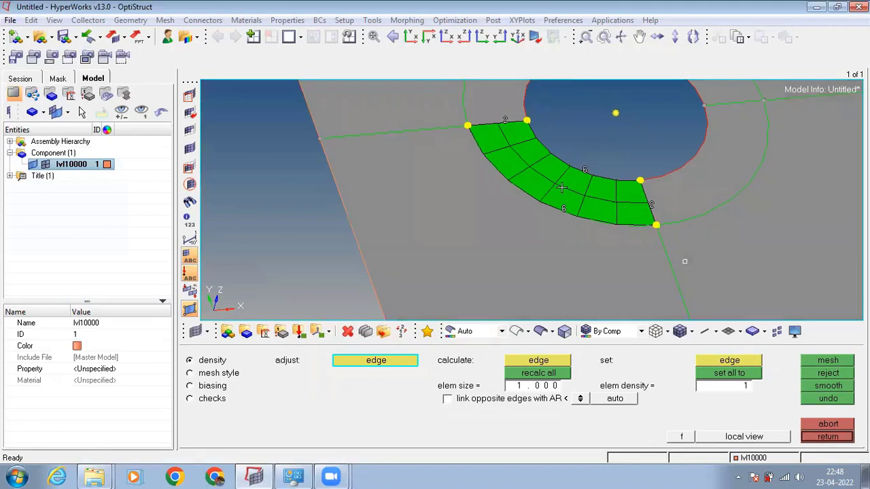
left_click(581, 167)
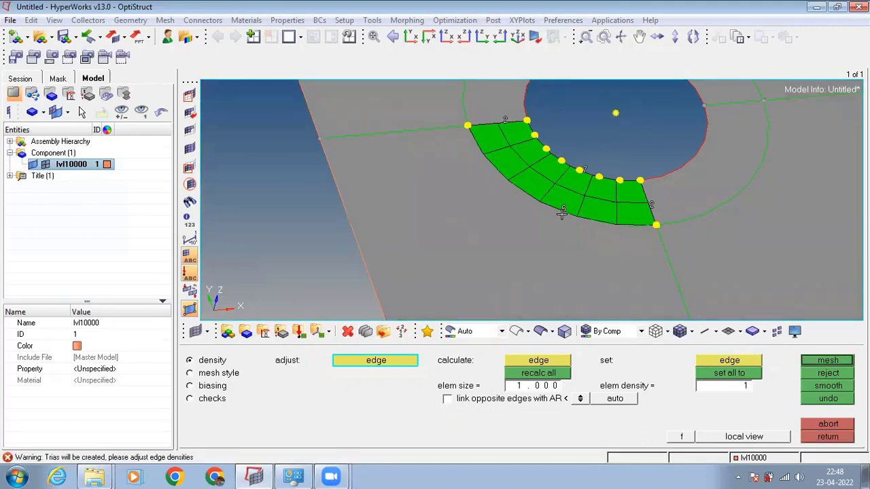
left_click(561, 216)
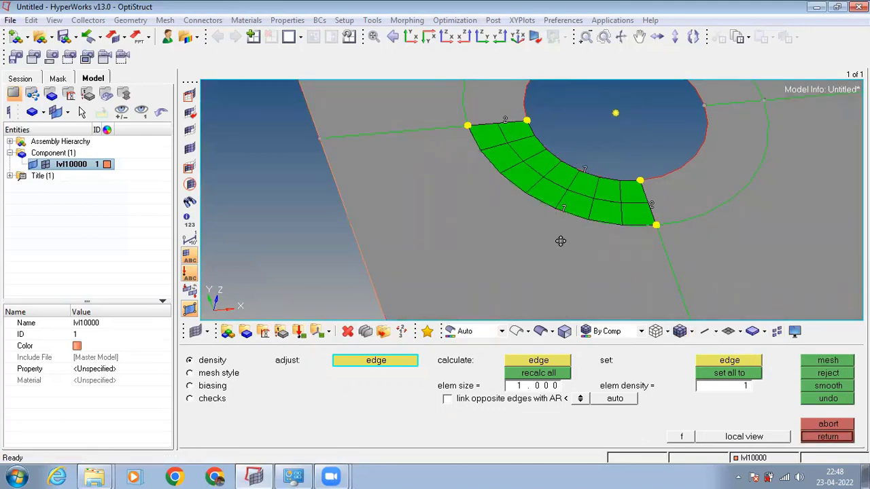
left_click_drag(559, 241, 554, 213, "ctrl")
scroll(569, 214, "down", 4, "ctrl")
scroll(588, 234, "up", 2, "ctrl")
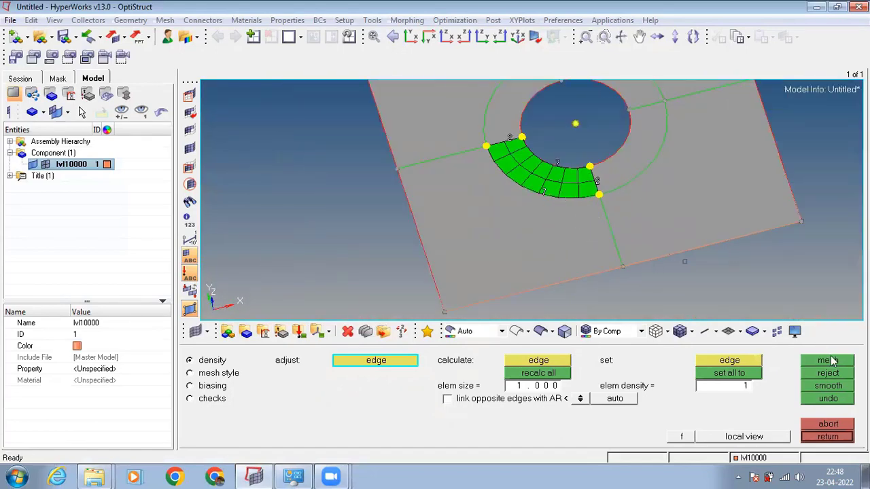
Interpolate nodes onto the left half of the plate's lower edge from two outer-arc nodes of the ring mesh, with 3 nodes between.
left_click(834, 437)
mouse_move(577, 233)
left_mouse_down("ctrl")
mouse_move(592, 251)
mouse_move(590, 231)
left_mouse_up("ctrl")
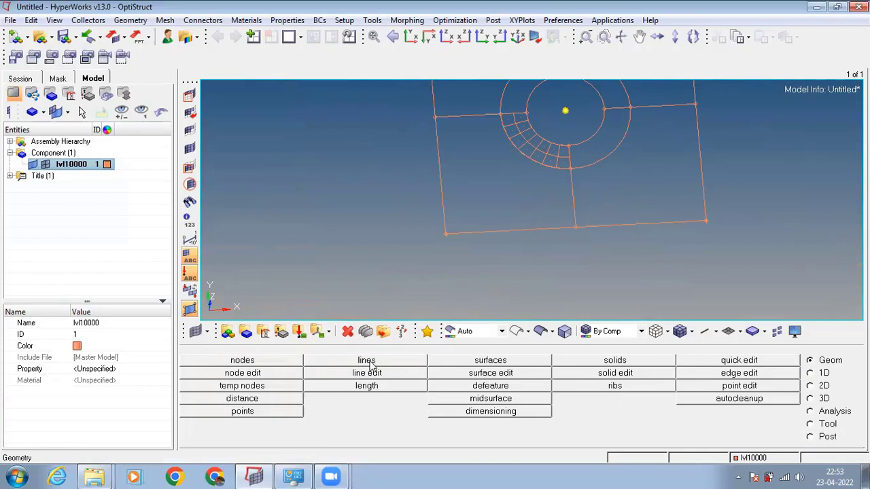
left_click(295, 363)
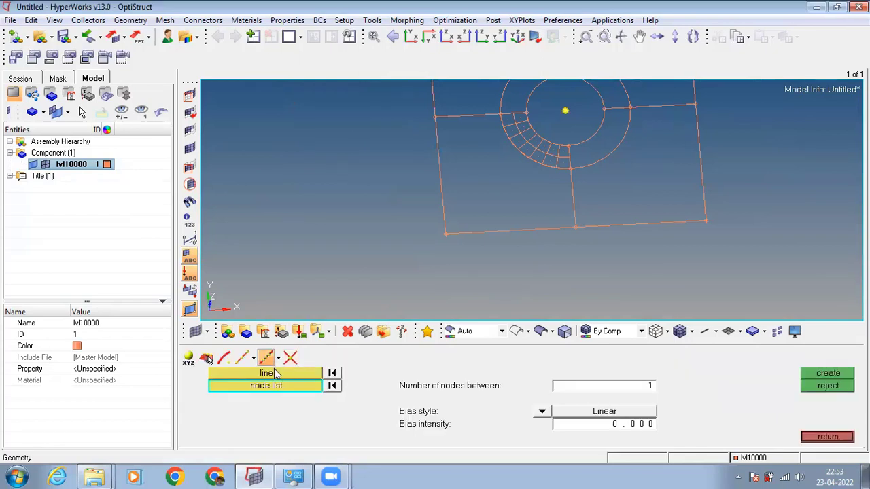
left_click(275, 375)
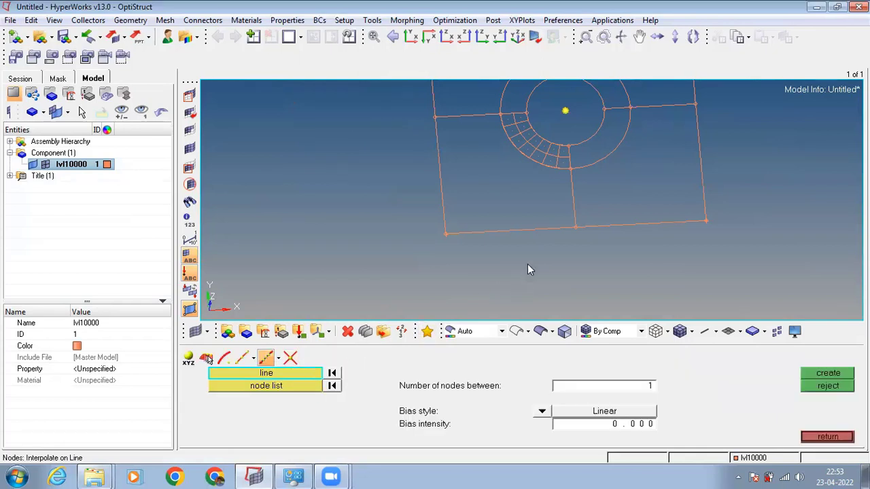
left_click(540, 231)
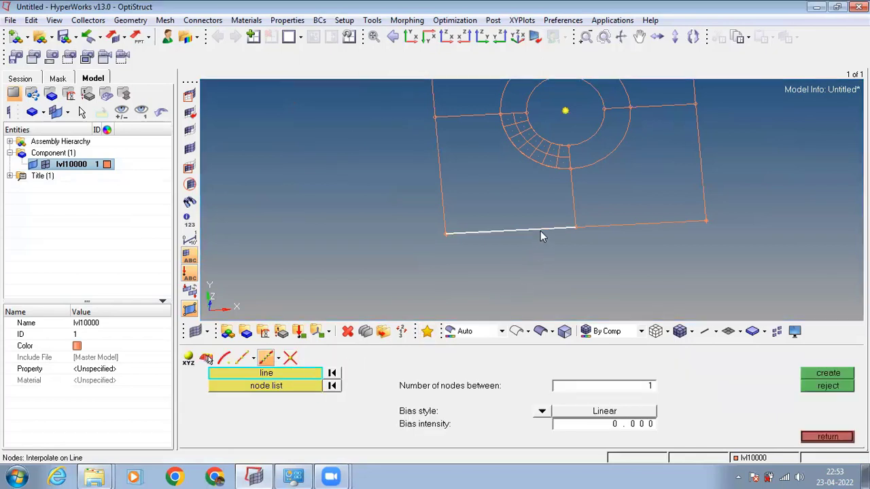
left_click(294, 386)
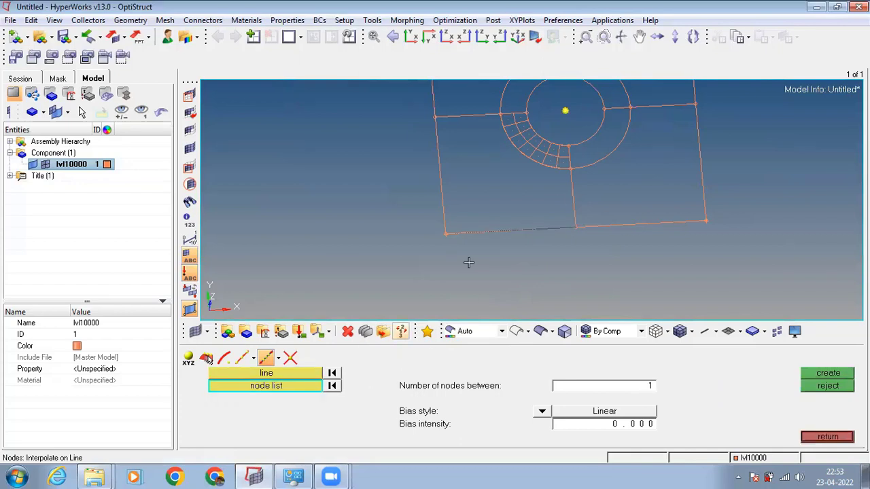
left_click(570, 168)
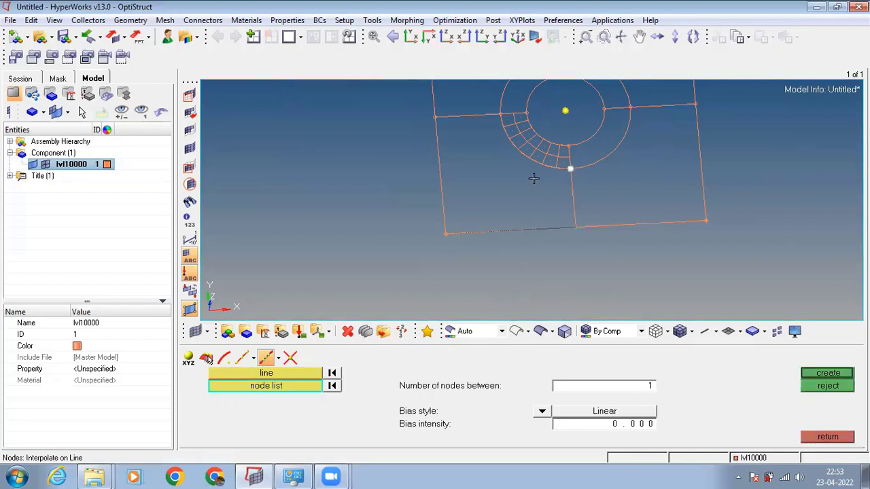
left_click(517, 149)
left_click(636, 386)
key("BackSpace")
left_click(817, 375)
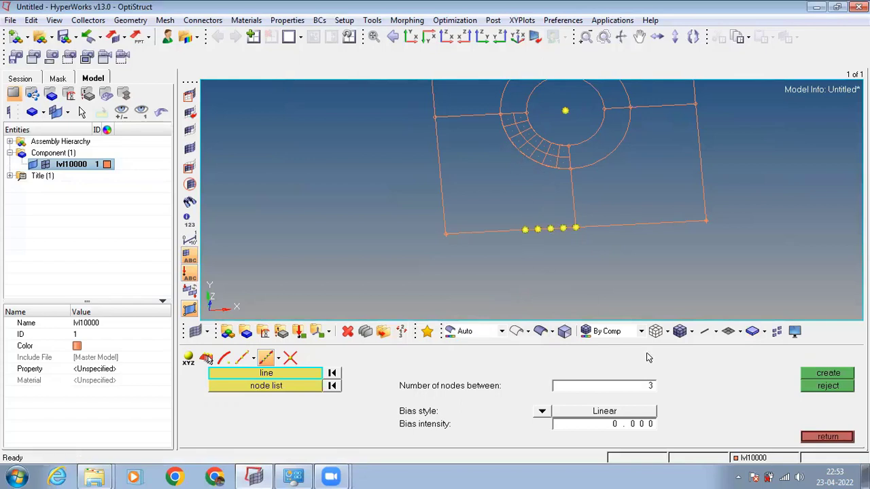
left_click(812, 436)
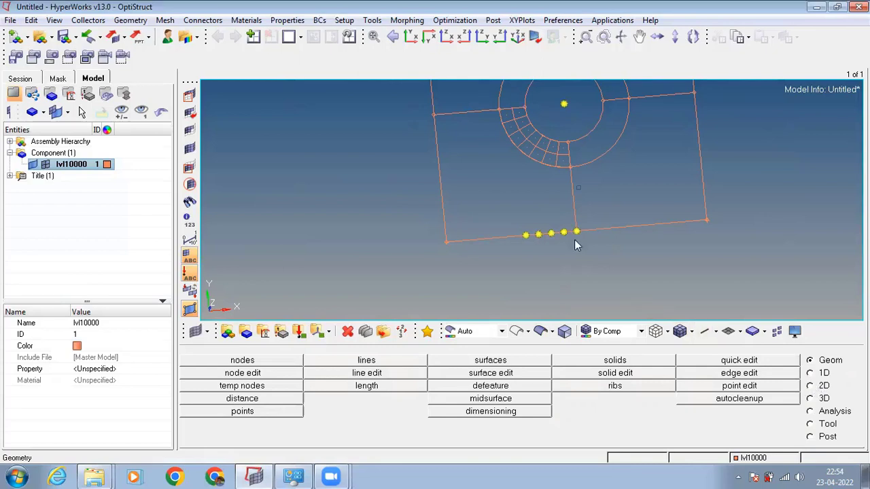
Start a ruled mesh and pick five consecutive outer-arc nodes of the meshed ring segment, from the vertical split line, as its first node list.
left_click(809, 386)
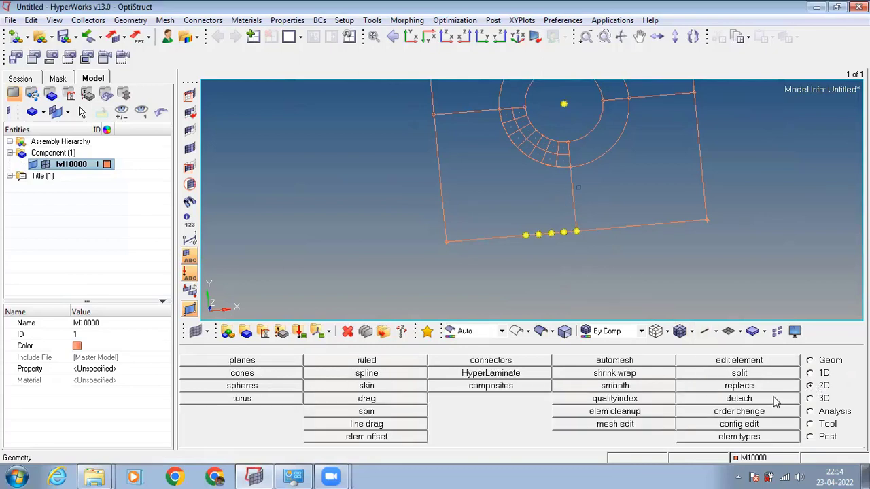
left_click(357, 361)
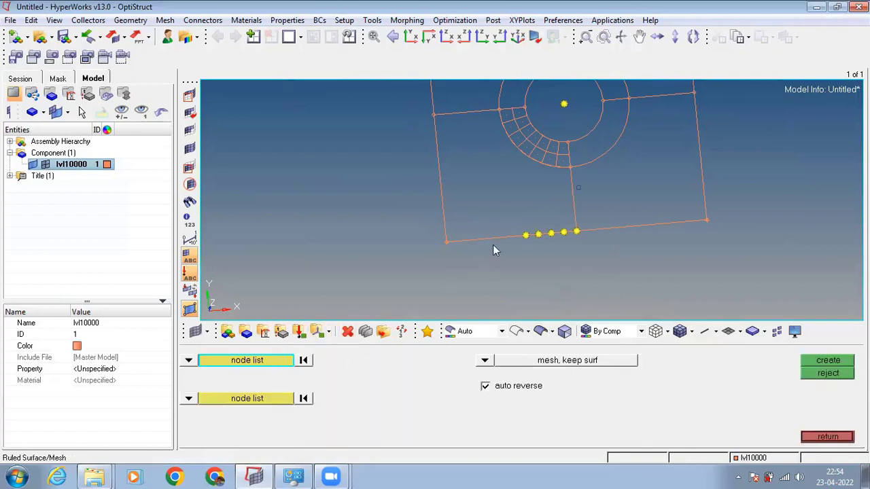
left_click(569, 167)
left_click(555, 166)
left_click(541, 164)
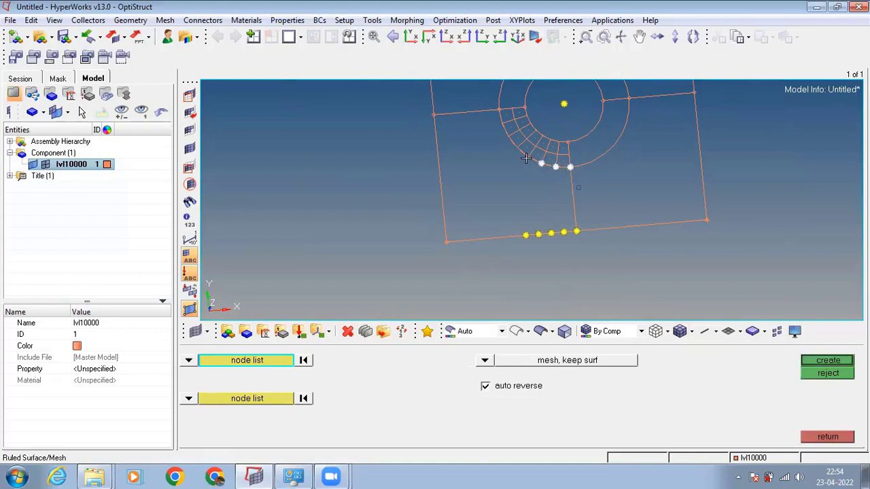
left_click(527, 157)
left_click(518, 149)
Pick the five nodes on the plate's lower edge as the second node list and create the ruled mesh, keeping the surface.
left_click(258, 401)
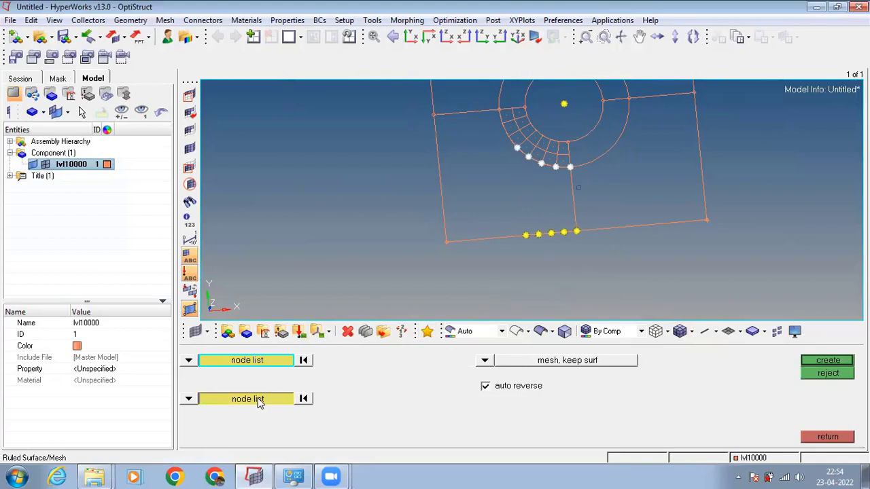
left_click(577, 232)
left_click(563, 232)
left_click(551, 233)
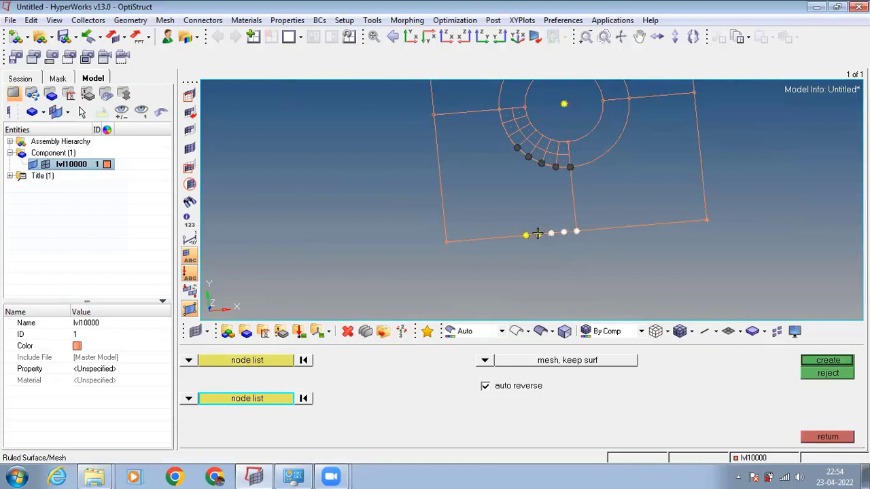
left_click(538, 234)
left_click(524, 234)
left_click(827, 361)
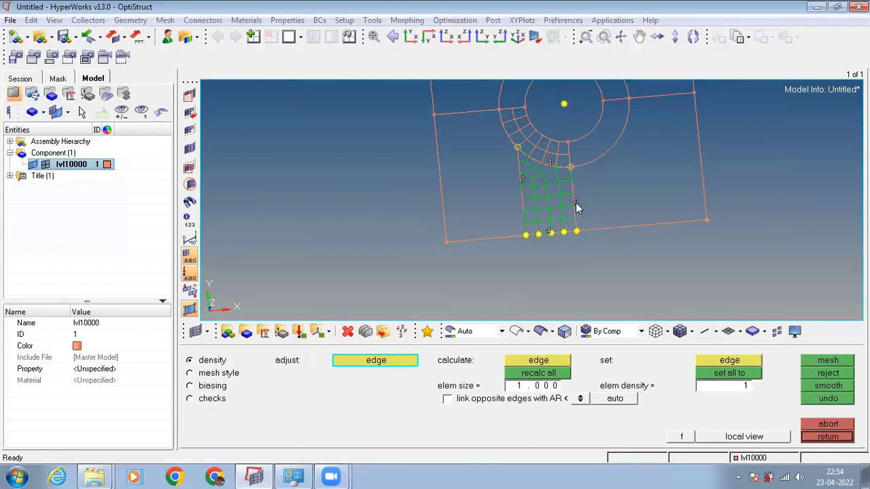
Set the element density of the ruled strip's right side edge to 6 and remesh the strip.
left_click_drag(572, 200, 612, 202, "ctrl")
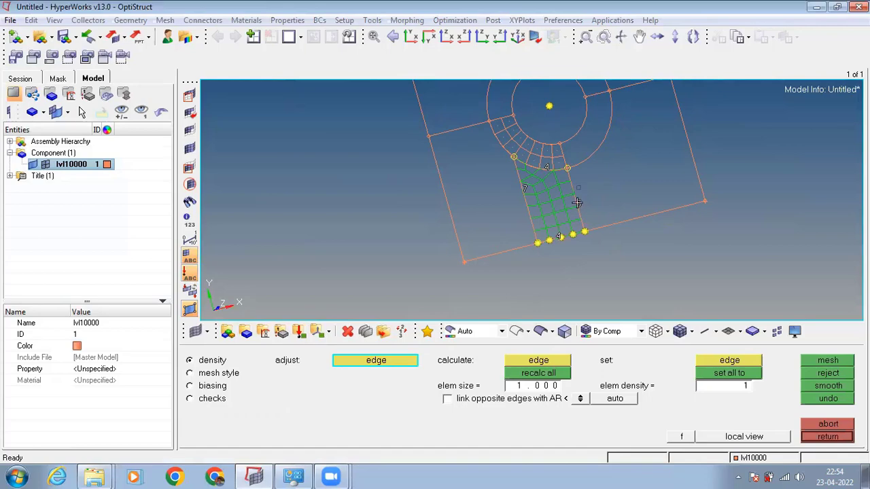
left_click(578, 203)
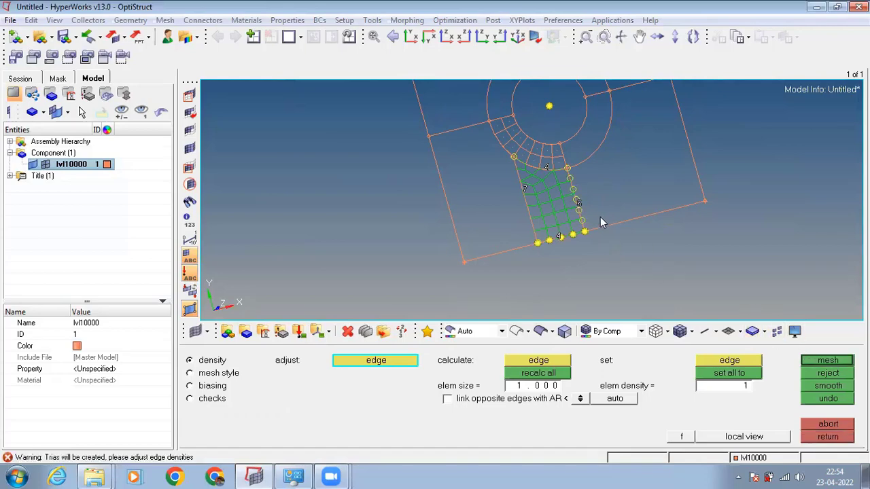
left_click(832, 361)
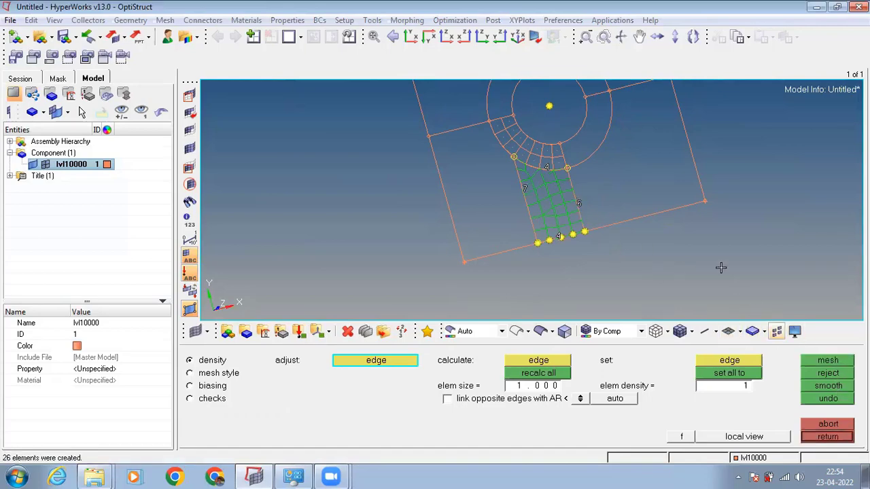
Raise the element density of the strip's right side edge to 7 and remesh.
left_click_drag(720, 266, 454, 147, "ctrl")
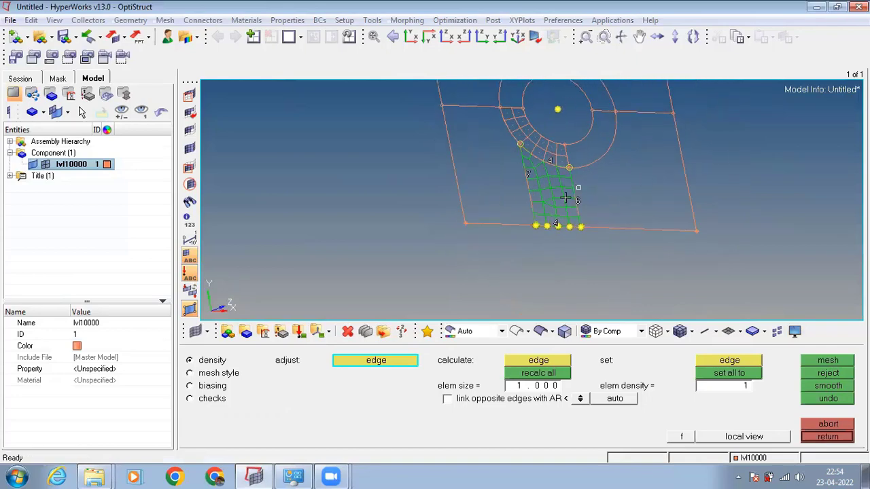
left_click_drag(565, 197, 568, 217, "ctrl")
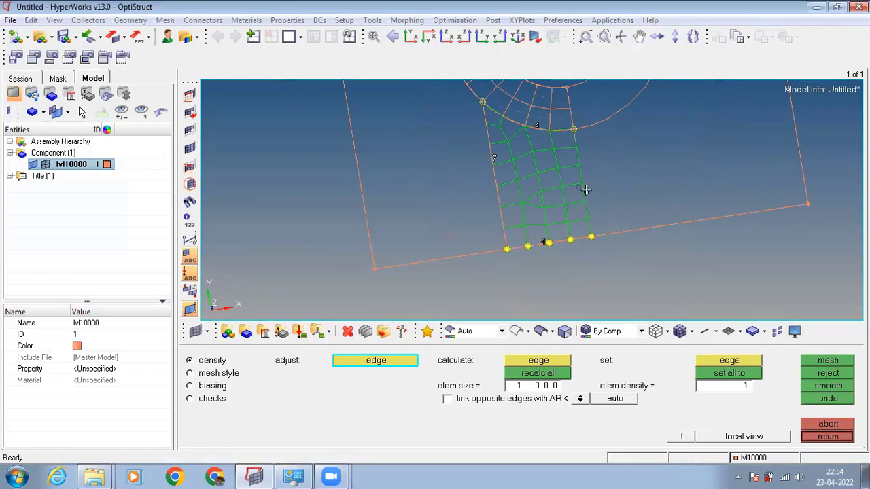
left_click(584, 193)
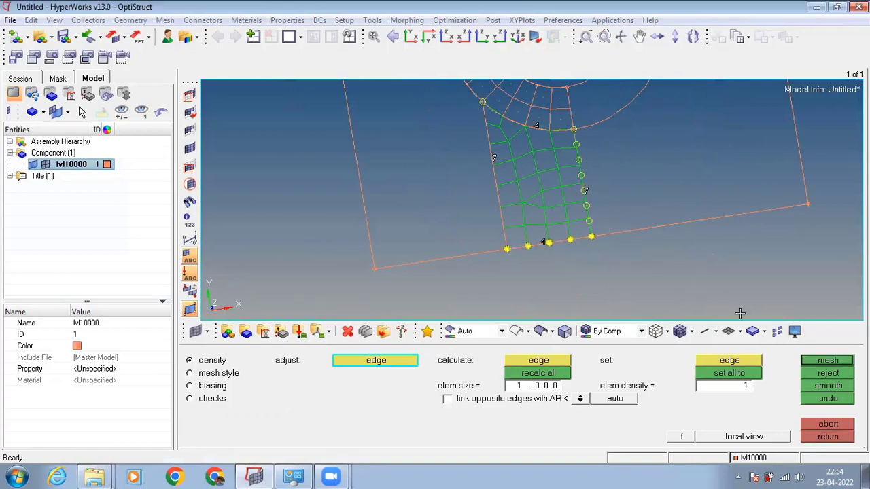
left_click(825, 360)
mouse_move(641, 168)
left_mouse_down("ctrl")
mouse_move(631, 199)
mouse_move(633, 181)
mouse_move(618, 163)
mouse_move(618, 185)
mouse_move(621, 143)
mouse_move(627, 179)
left_mouse_up("ctrl")
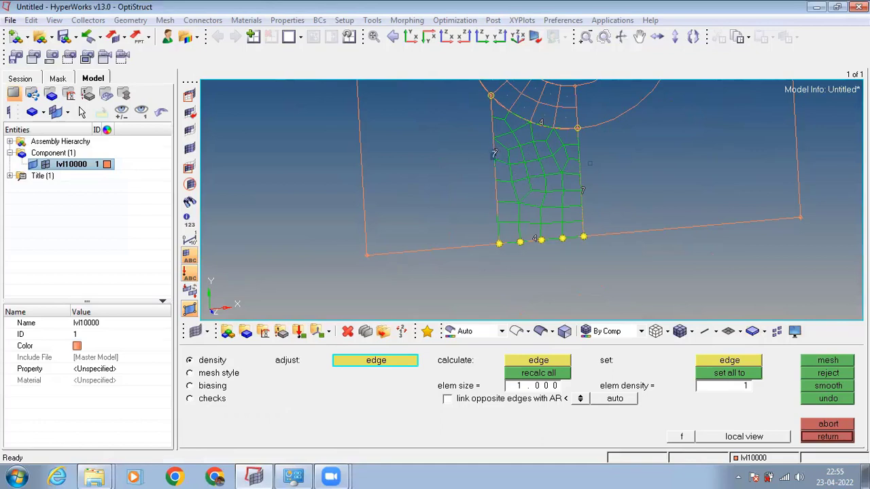
Set the element density of both side edges of the ruled strip to 8 and update the mesh.
right_click(494, 153)
right_click(494, 154)
right_click(494, 153)
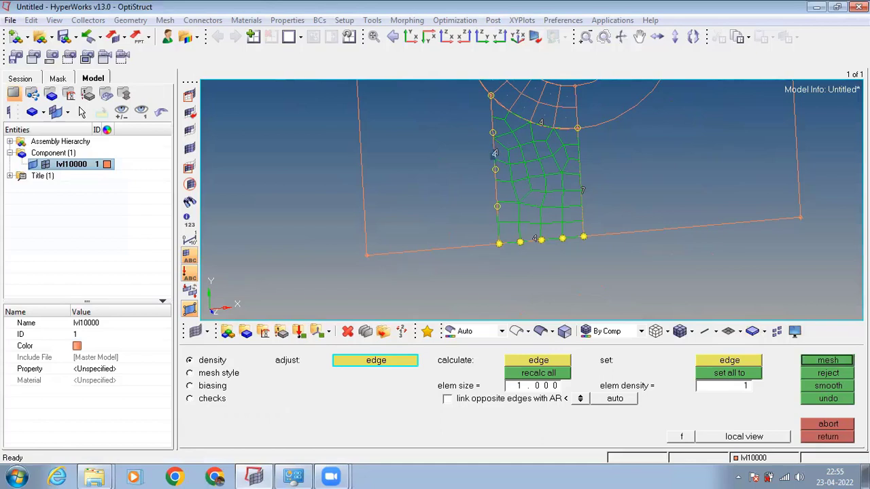
left_click(494, 154)
left_click(494, 154)
left_click(494, 155)
left_click(581, 189)
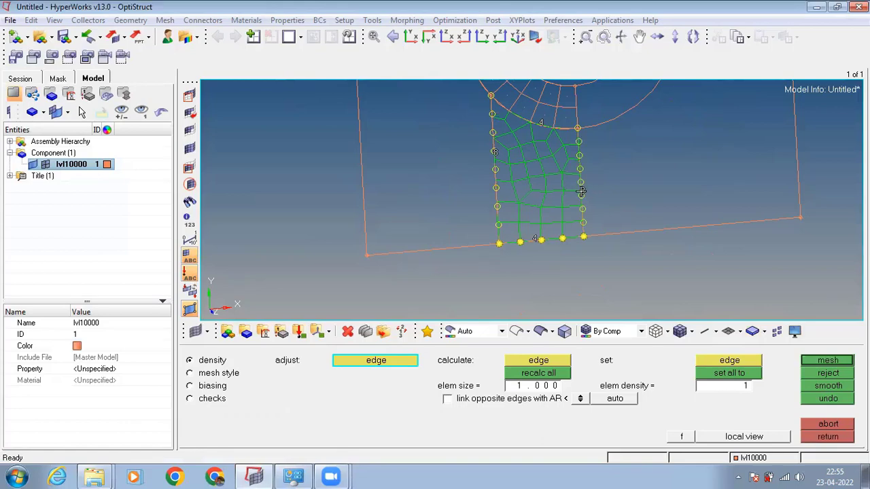
left_click(819, 363)
mouse_move(569, 188)
left_mouse_down("ctrl")
mouse_move(544, 136)
mouse_move(561, 188)
left_mouse_up("ctrl")
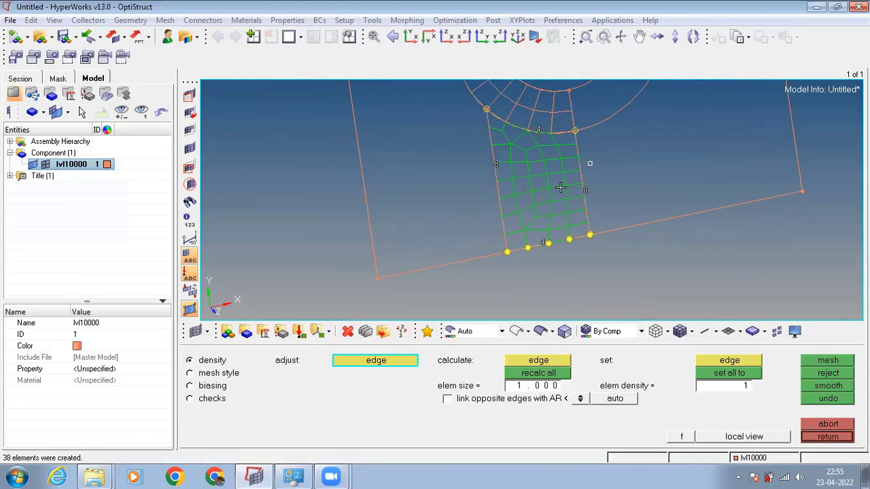
Lower the element density of the strip's two side edges to 5 and remesh it.
right_click(496, 165)
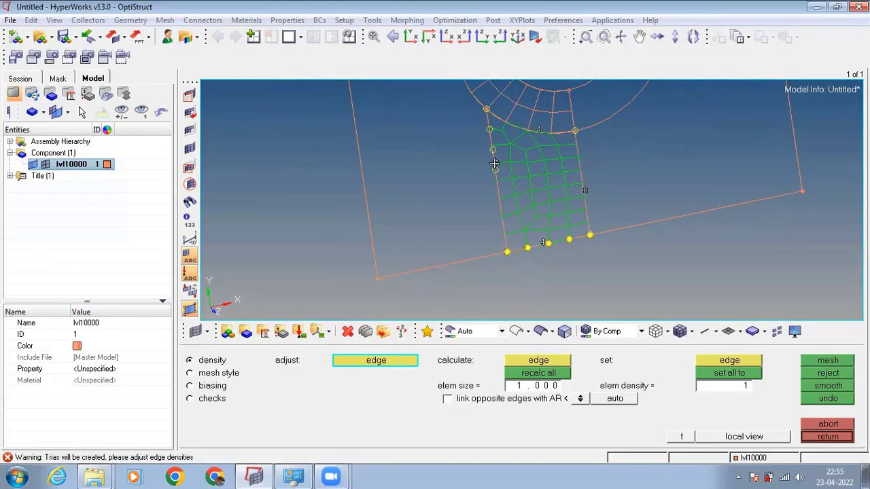
right_click(494, 163)
right_click(494, 163)
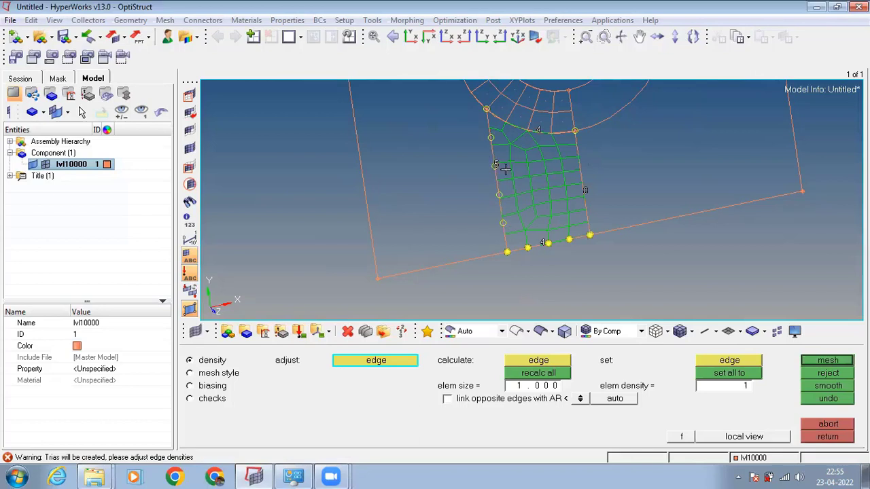
left_click(584, 191)
right_click(584, 191)
right_click(584, 191)
right_click(584, 191)
right_click(584, 190)
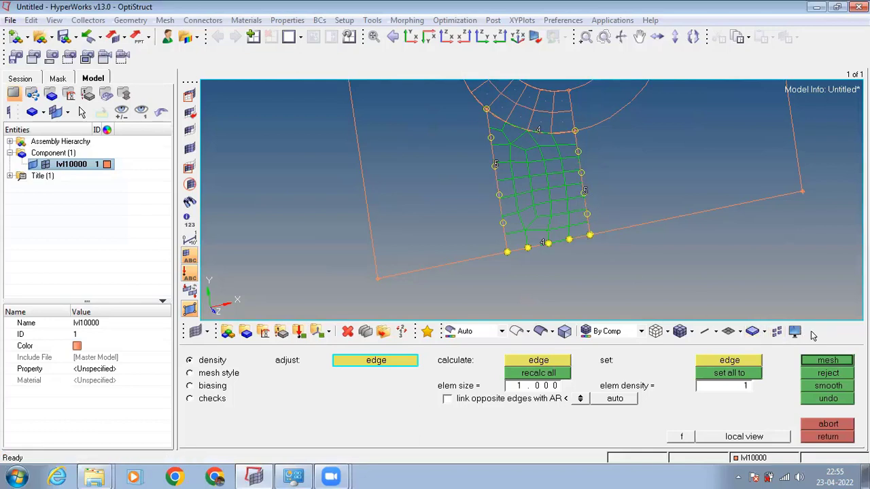
left_click(810, 361)
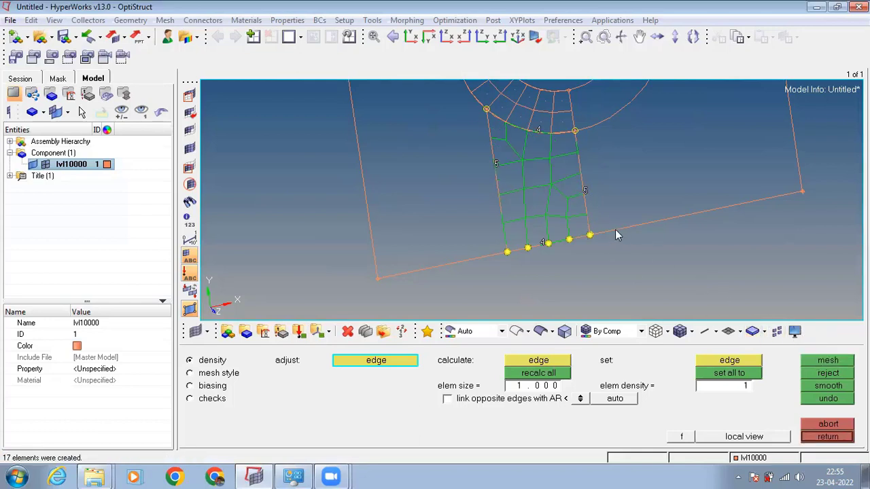
Set the strip's side edges to an element density of 6 and regenerate its mesh.
left_click(496, 168)
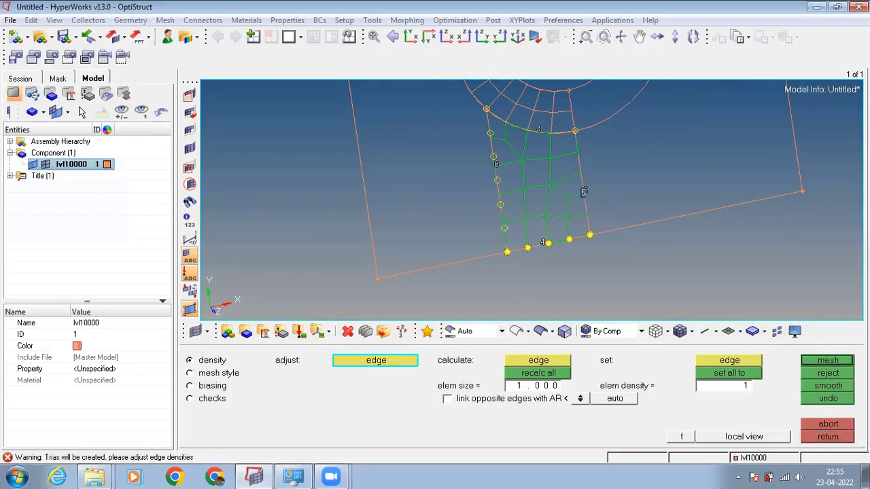
left_click(827, 360)
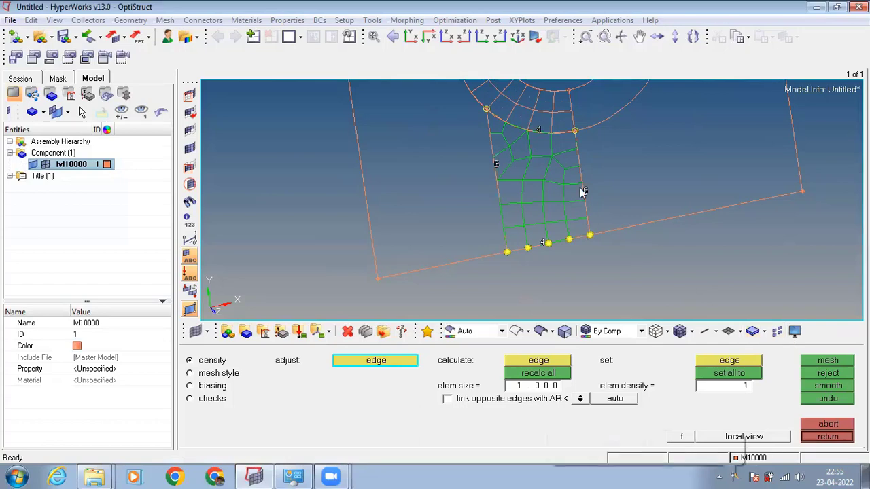
mouse_move(582, 193)
left_mouse_down("ctrl")
mouse_move(578, 217)
mouse_move(577, 148)
mouse_move(571, 187)
left_mouse_up("ctrl")
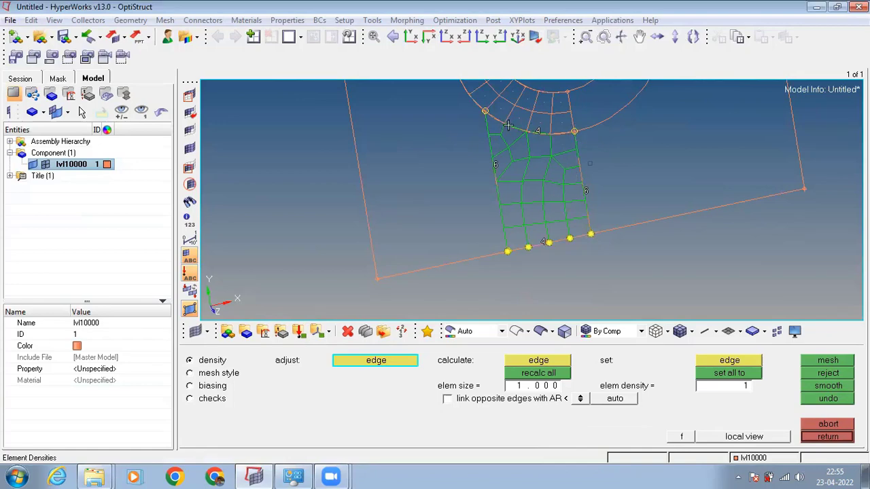
Reject the ruled strip's mesh and leave the ruled mesh command.
left_click(823, 376)
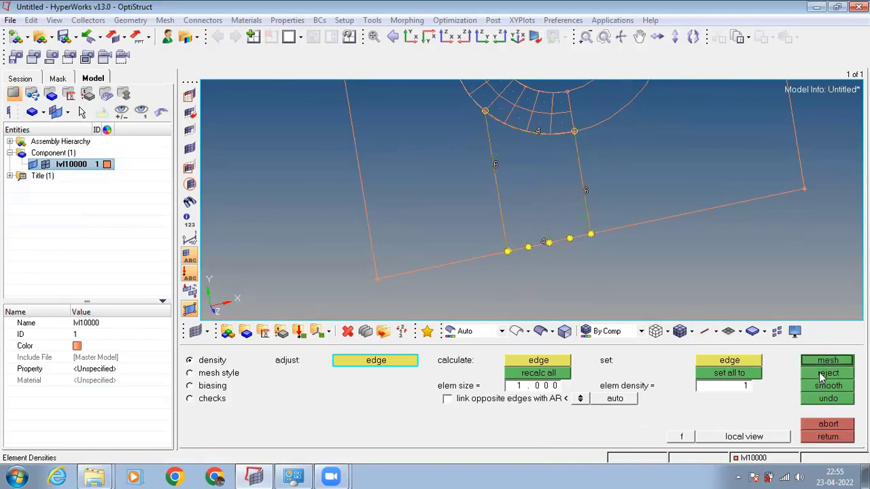
left_click(833, 439)
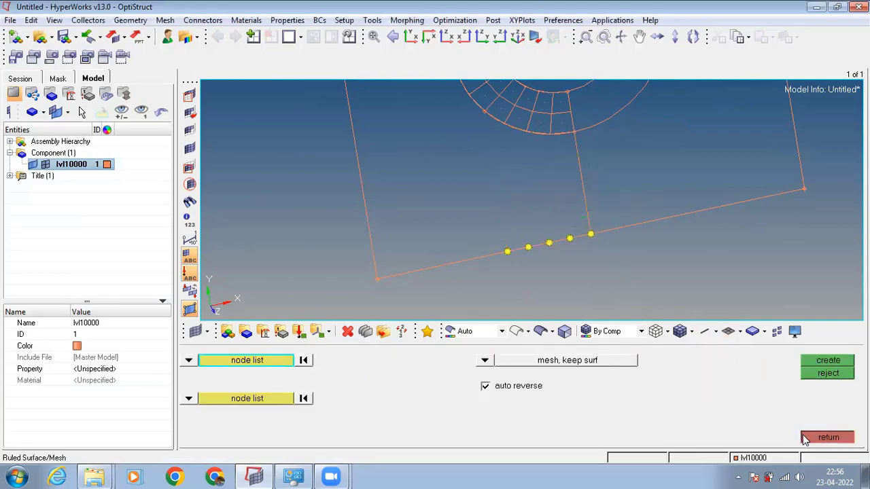
left_click(826, 437)
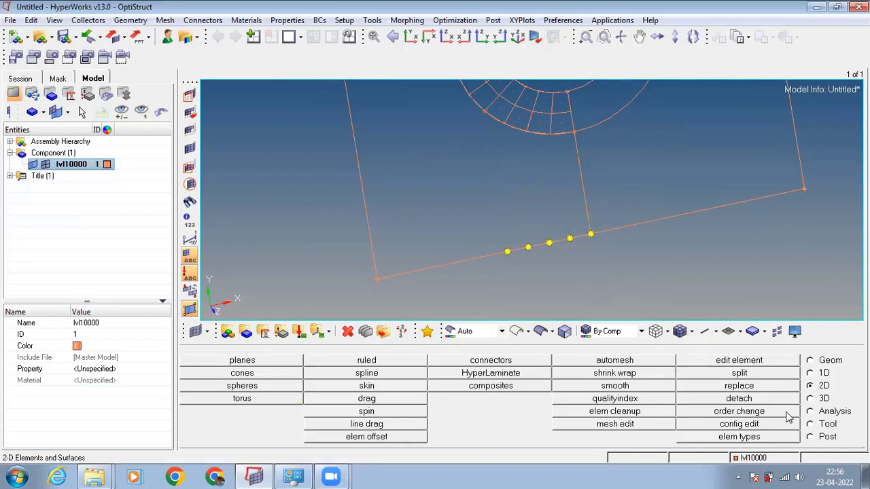
Create a ruled mesh between the first four outer-ring nodes and the matching four nodes on the plate's lower edge, starting at the dividing line.
left_click(406, 363)
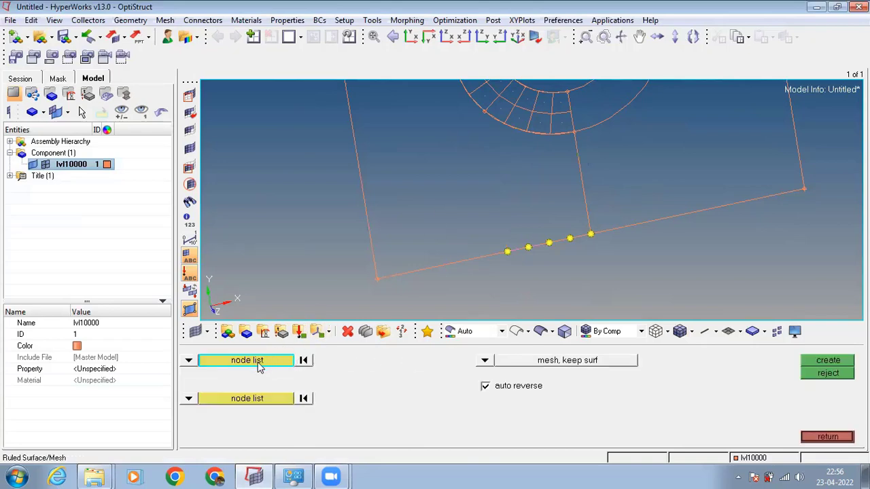
left_click(574, 132)
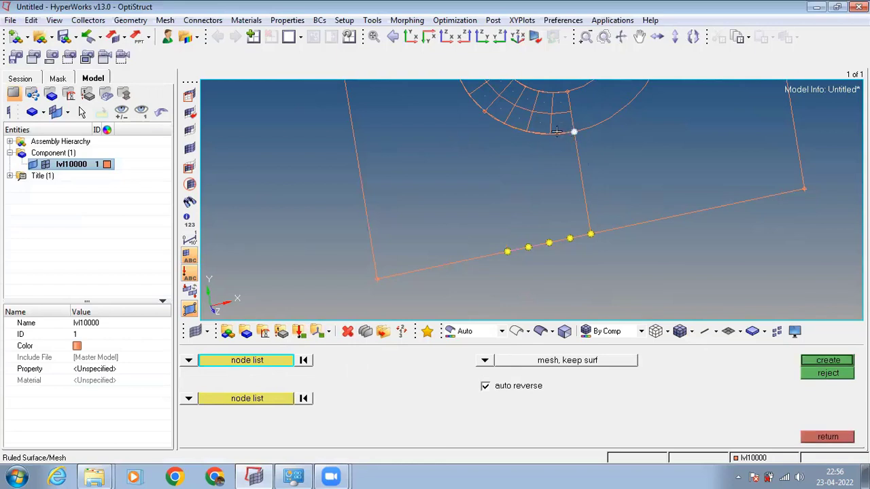
left_click(551, 134)
left_click(525, 131)
left_click(505, 125)
left_click(258, 401)
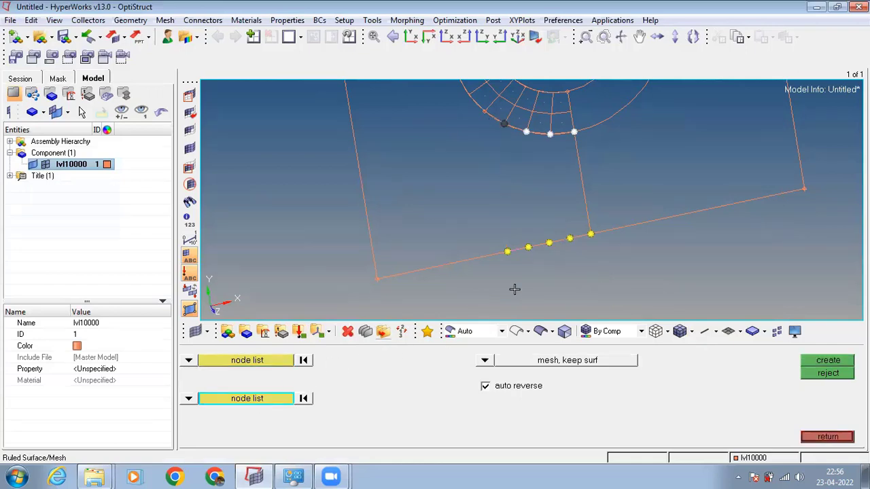
left_click(589, 235)
left_click(570, 238)
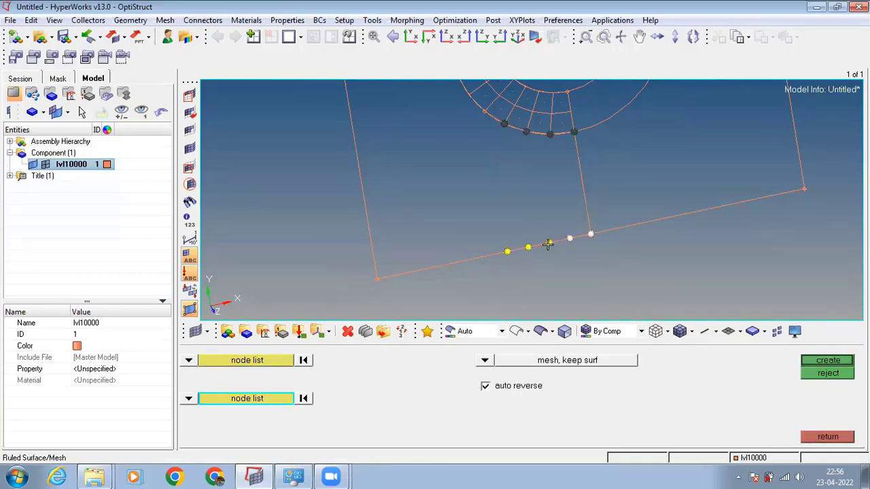
left_click(548, 242)
left_click(529, 246)
left_click(815, 361)
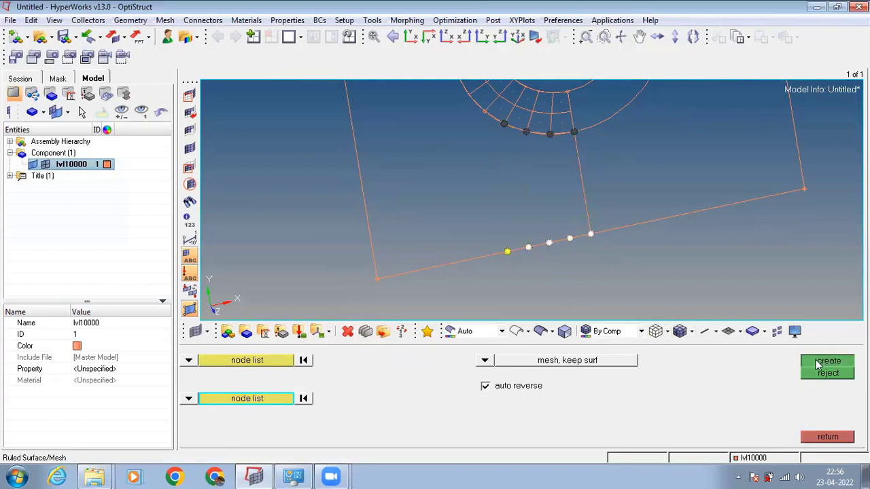
Set the element density of the strip's edge on the dividing line to 6, remesh the strip and accept it.
left_click(585, 190)
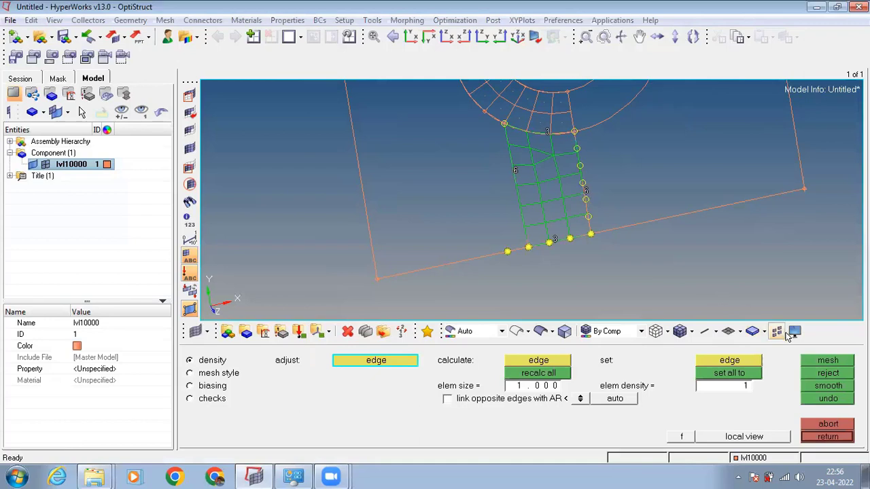
left_click(827, 360)
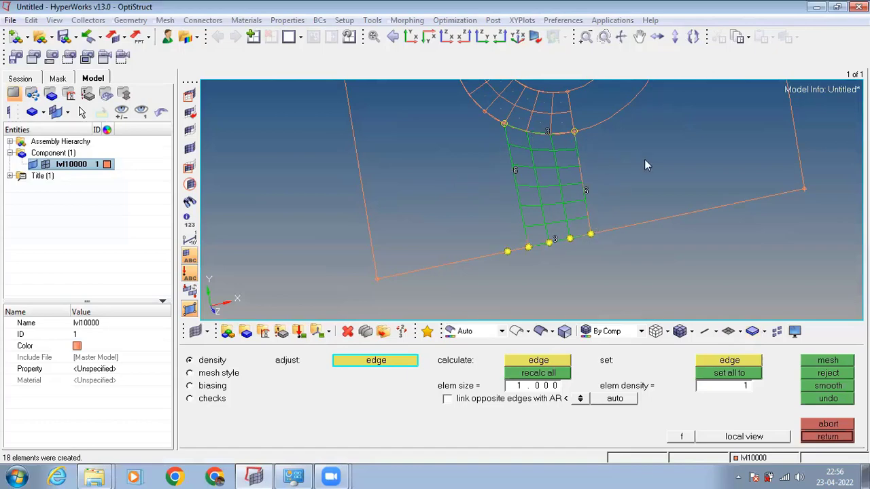
left_click_drag(645, 161, 631, 132, "ctrl")
scroll(607, 186, "down", 2, "ctrl")
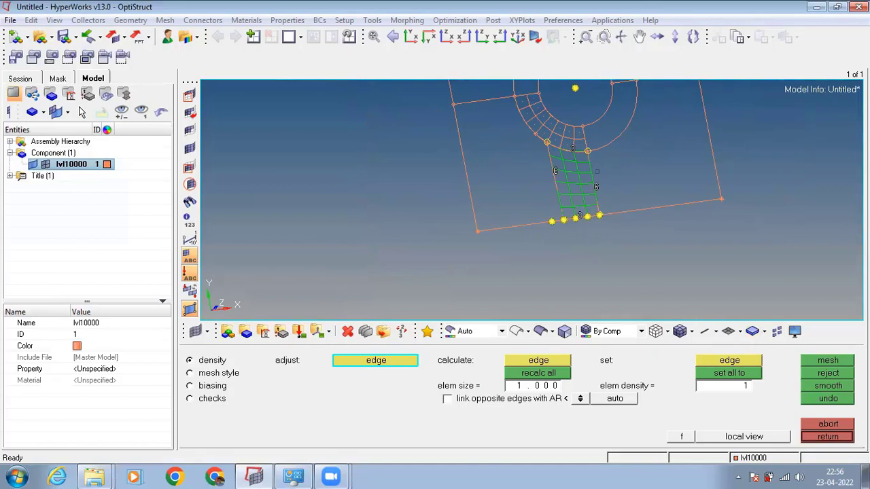
left_click(837, 438)
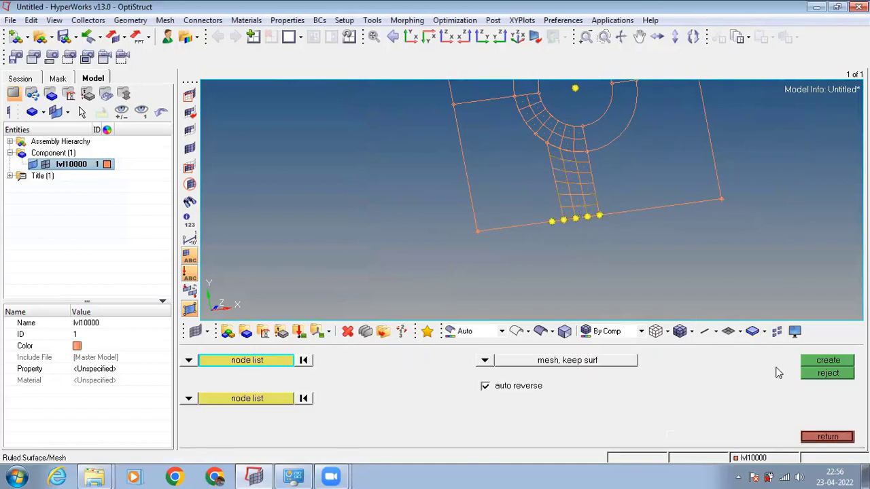
Define the first ruled mesh side as a node path along the quarter ring's outer arc and down the strip to the plate edge.
left_click_drag(627, 196, 618, 163, "ctrl")
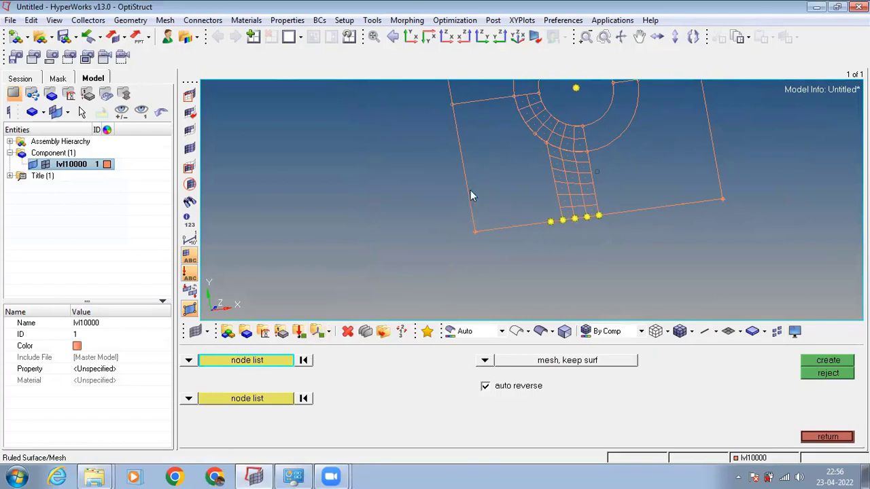
left_click_drag(525, 172, 526, 173, "ctrl")
left_click(275, 361)
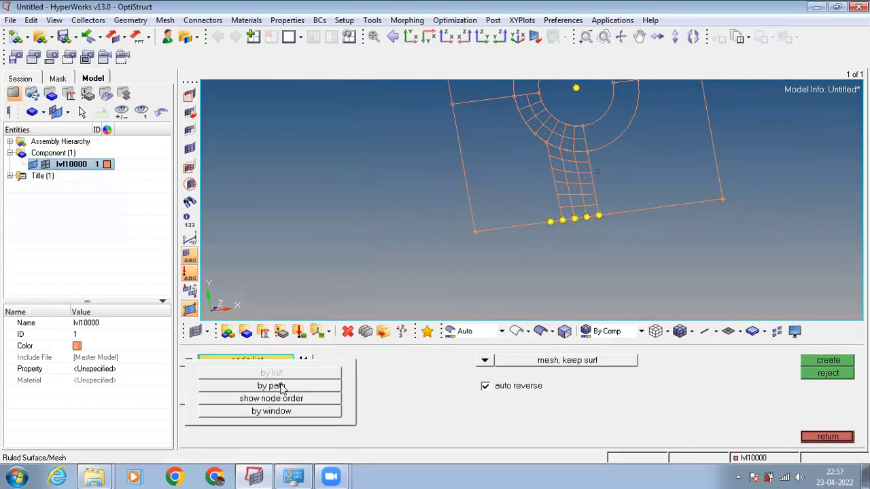
left_click(280, 386)
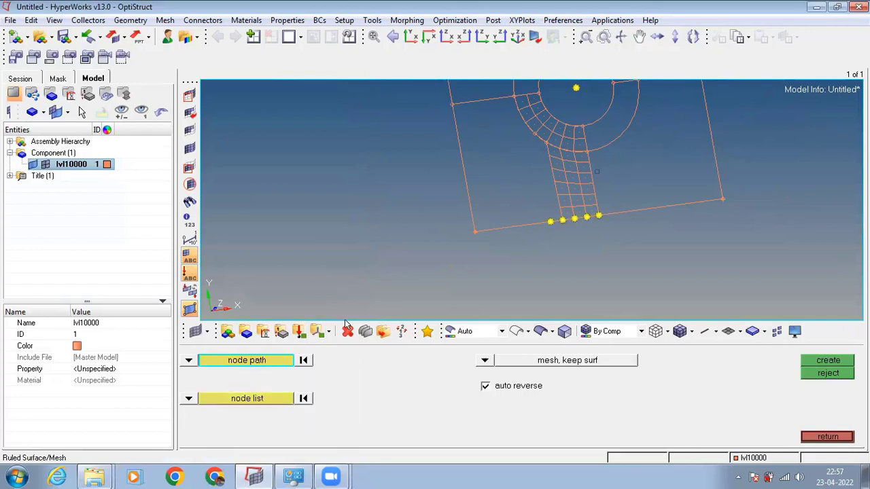
left_click(513, 96)
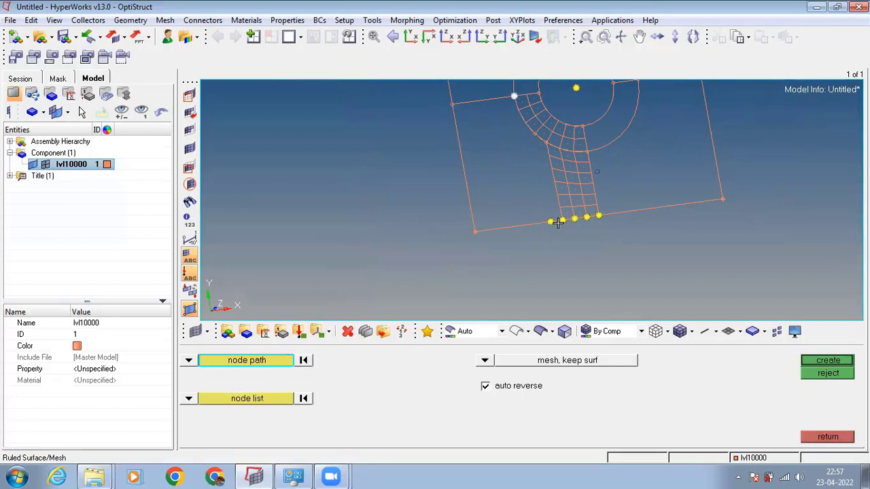
left_click(561, 221)
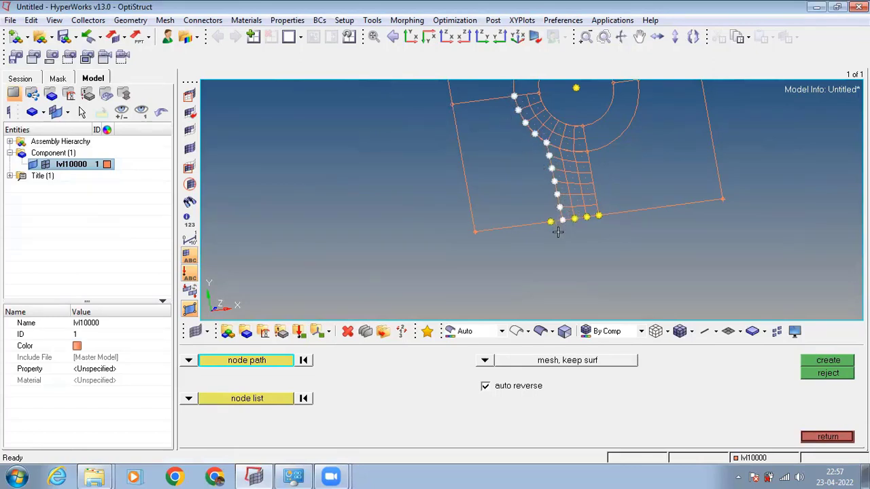
Define the second ruled mesh side as a line path along the outer edges of the plate quarter and create the mesh.
left_click(260, 400)
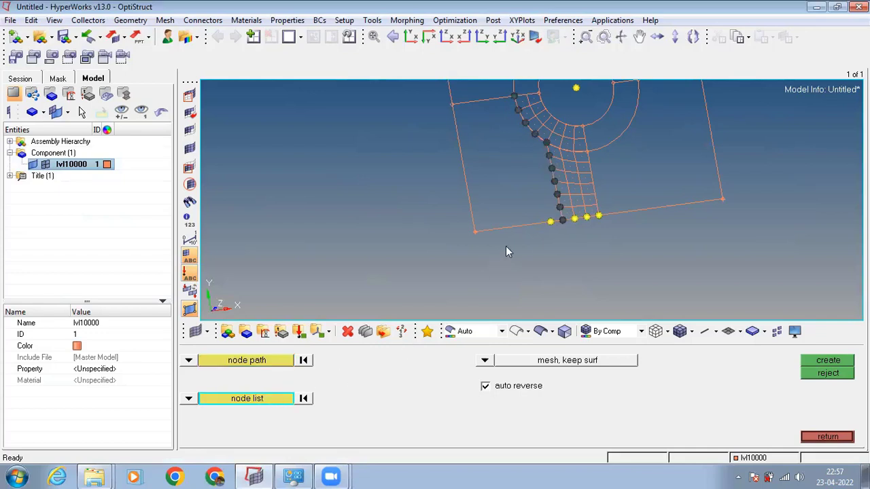
left_click(189, 399)
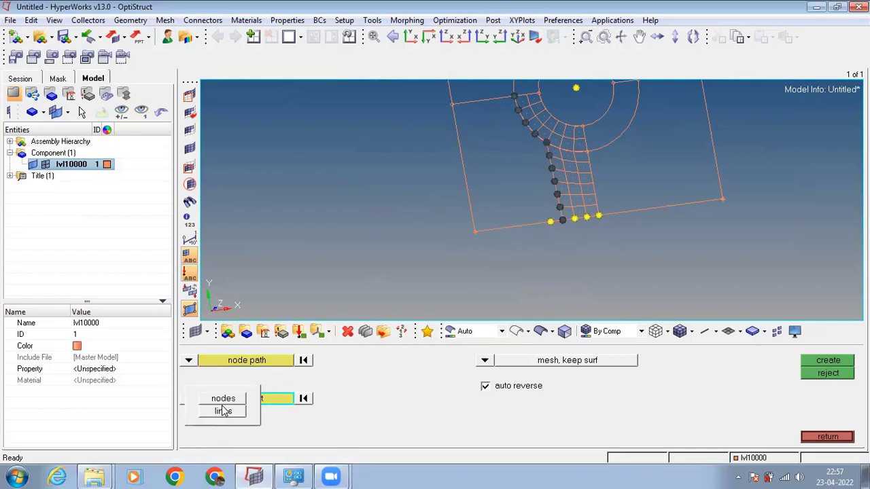
left_click(225, 412)
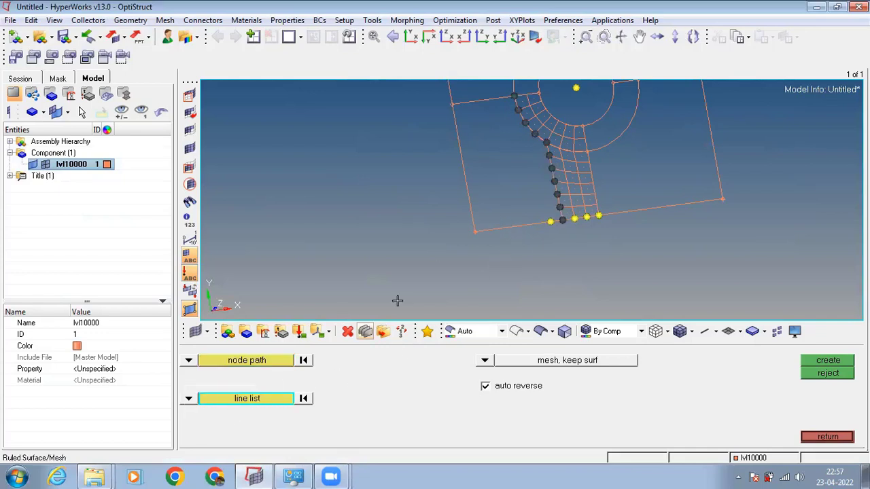
left_click(469, 189)
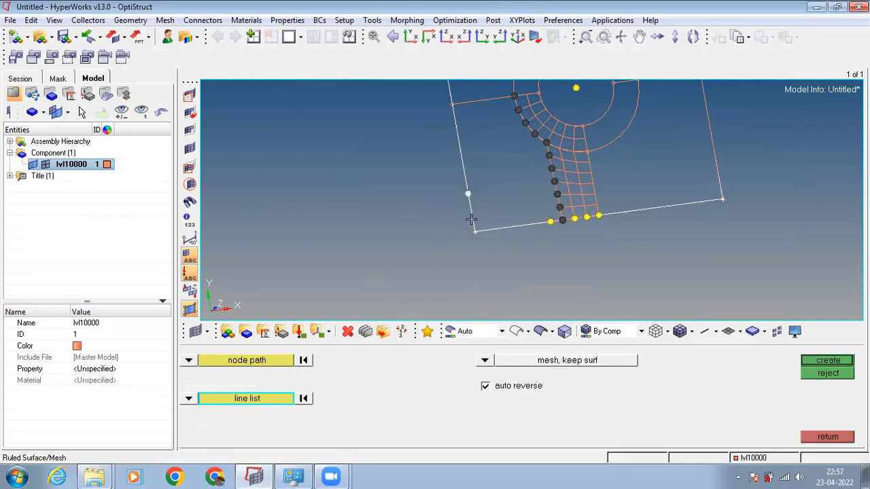
left_click(302, 399)
left_click(233, 400)
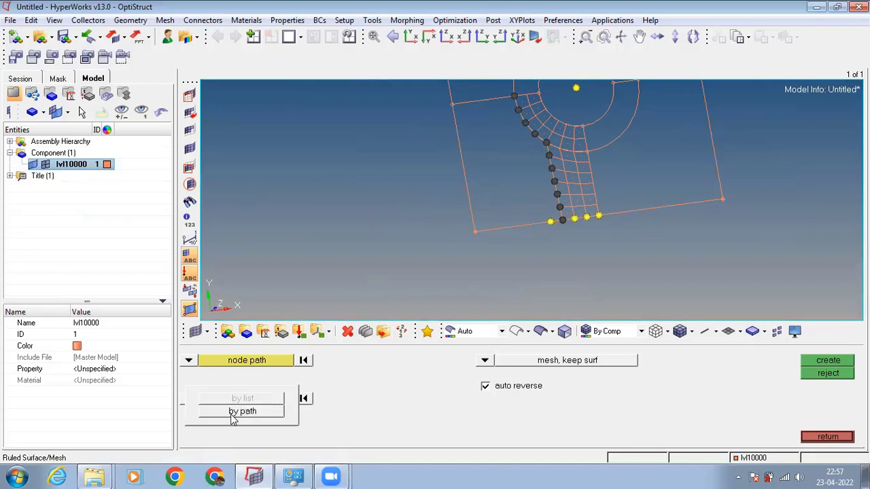
left_click(232, 413)
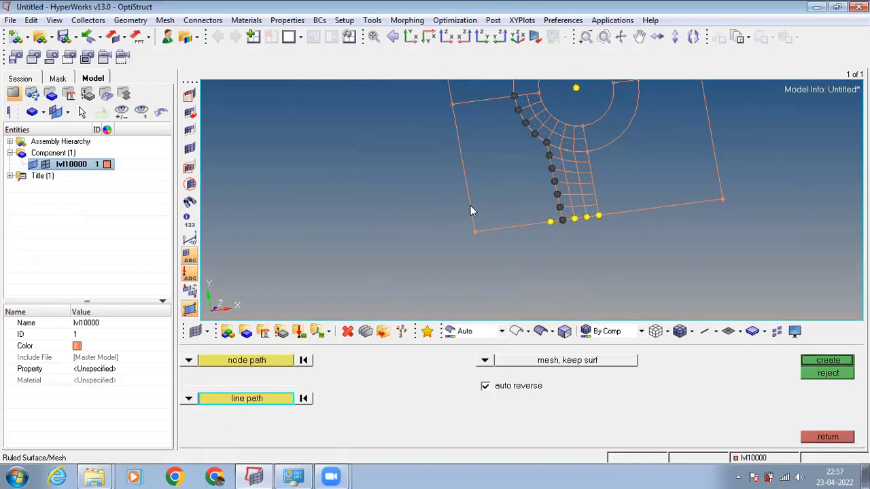
left_click(813, 361)
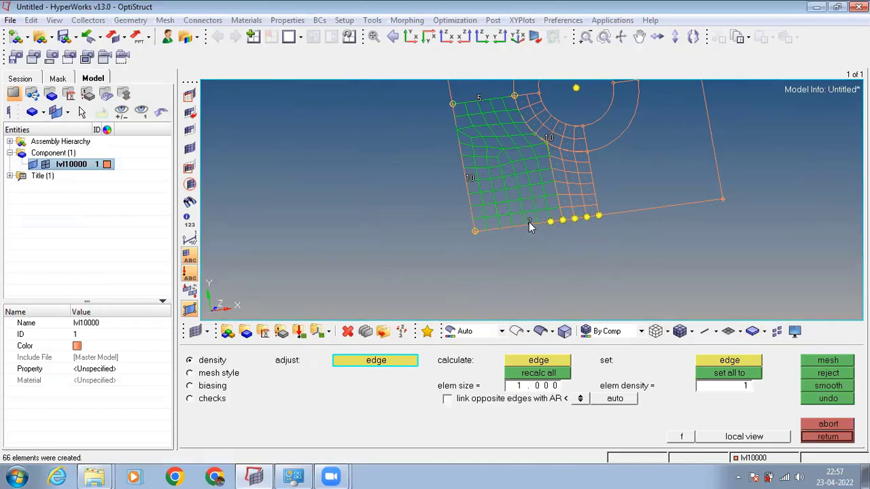
Set the element density of the edge between the plate side and the ring to 7 and regenerate the corner region's mesh.
left_click(479, 97)
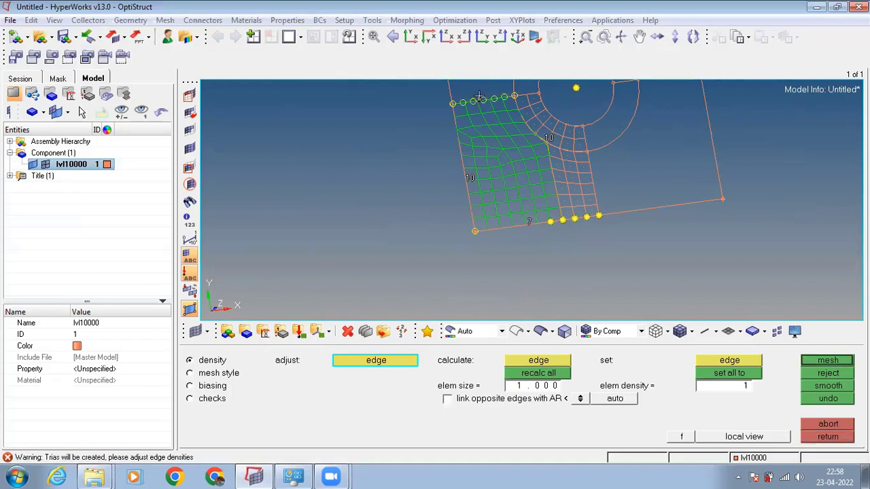
left_click(478, 98)
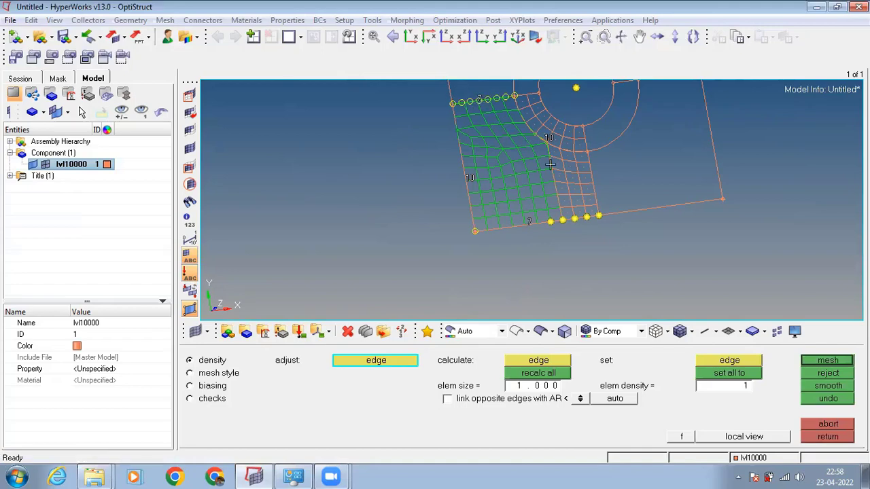
left_click(839, 362)
left_click_drag(607, 232, 583, 233, "ctrl")
scroll(583, 234, "down", 4, "ctrl")
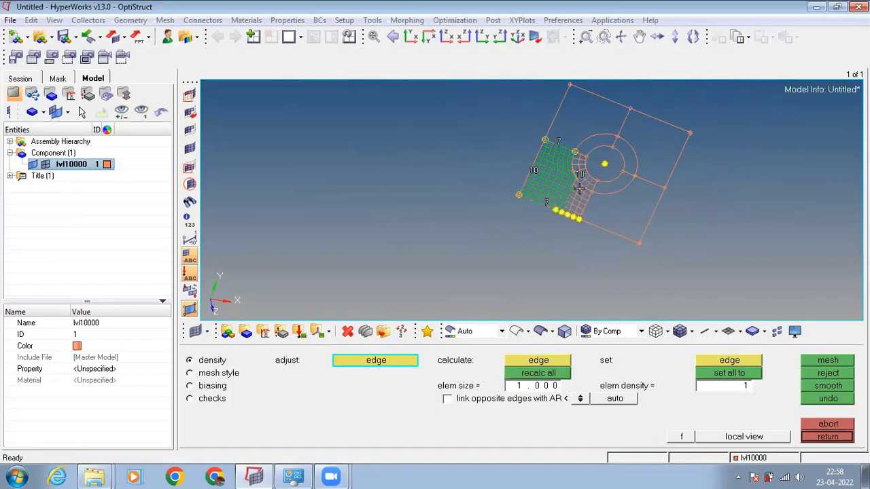
scroll(577, 186, "up", 3, "ctrl")
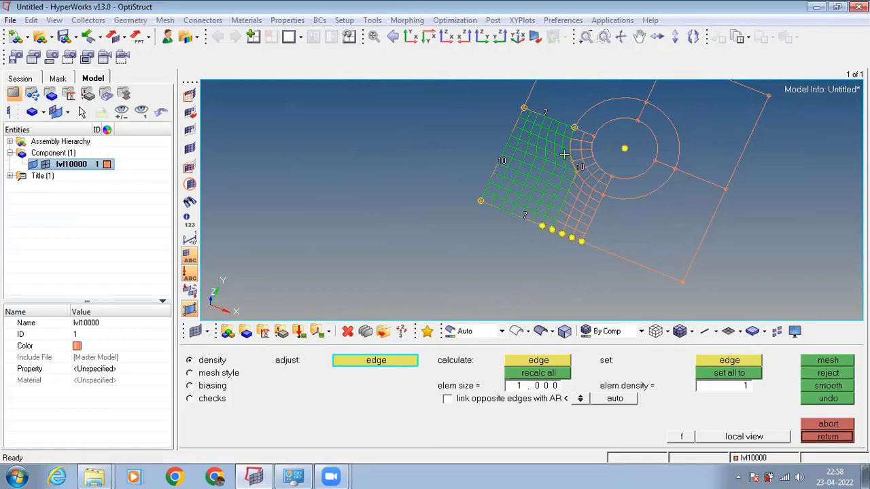
scroll(566, 174, "up", 2, "ctrl")
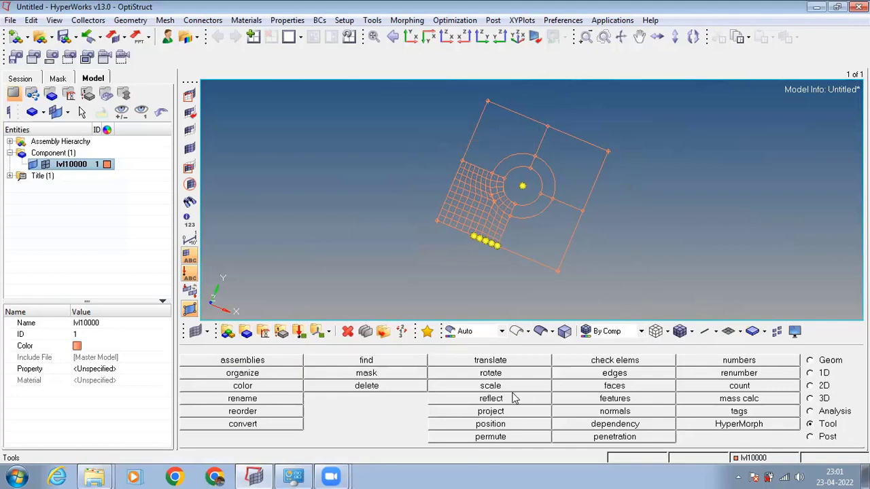
Reflect a duplicate of all quarter-plate elements, kept in the original component, about the x-axis with the hole's centre node as base.
left_click(493, 399)
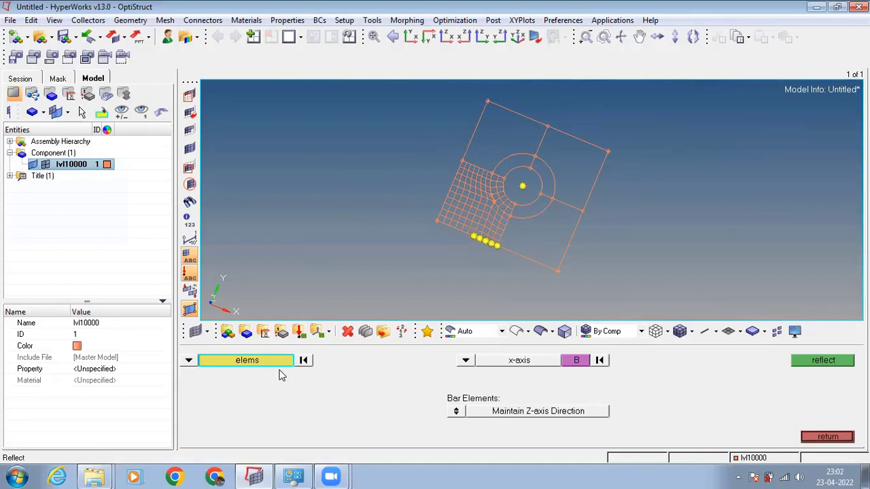
left_click_drag(391, 126, 523, 272, "shift")
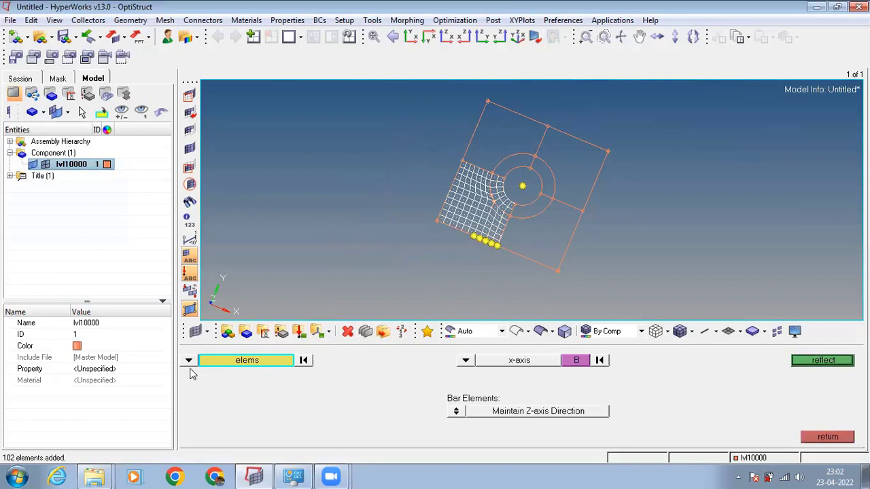
left_click(243, 362)
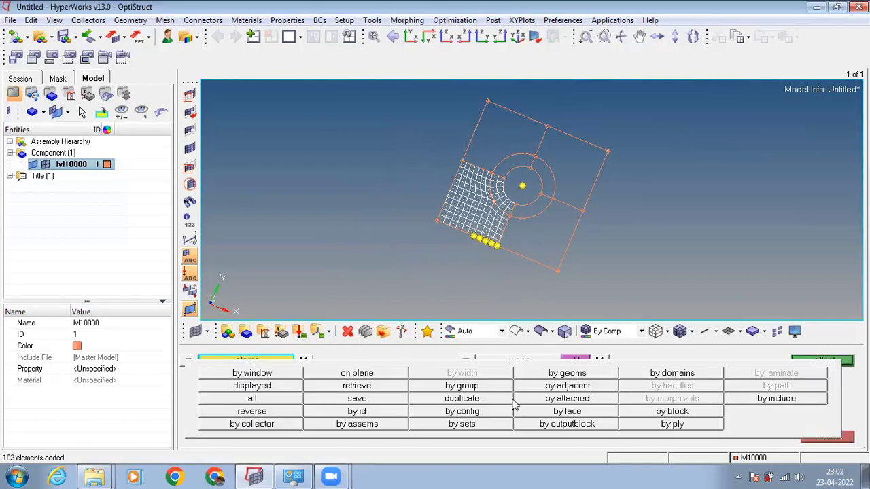
left_click(478, 401)
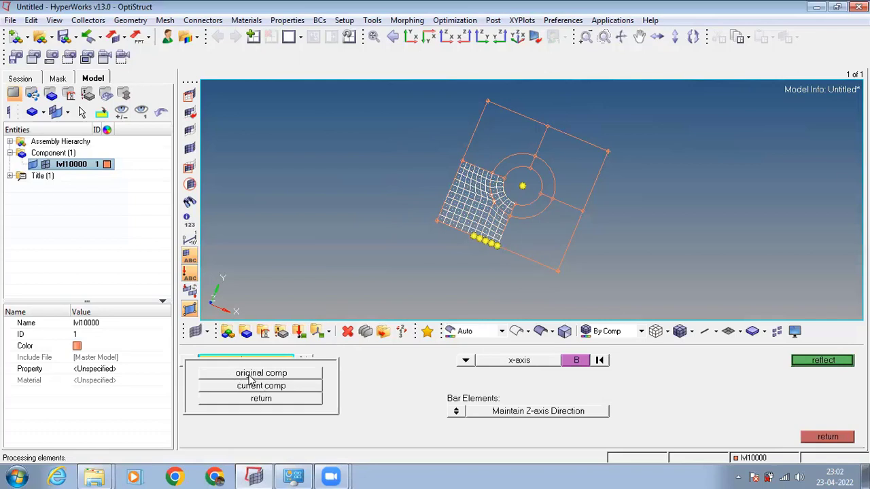
left_click(256, 376)
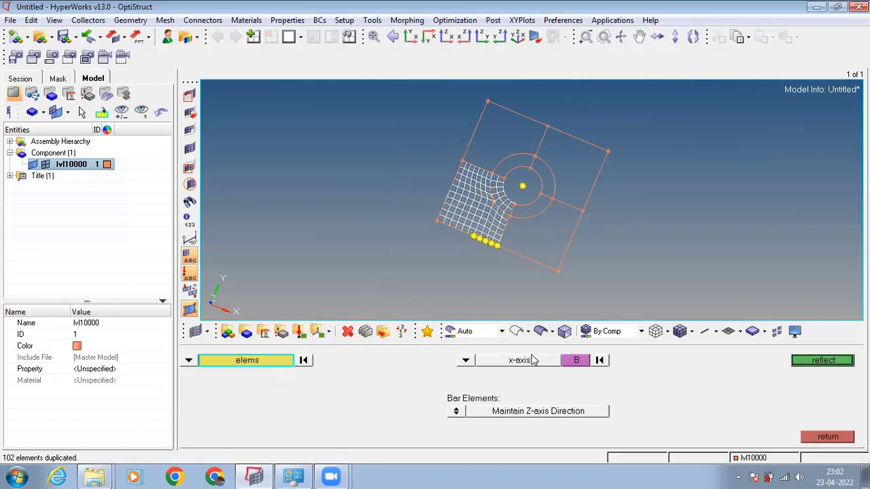
left_click(574, 361)
left_click(522, 187)
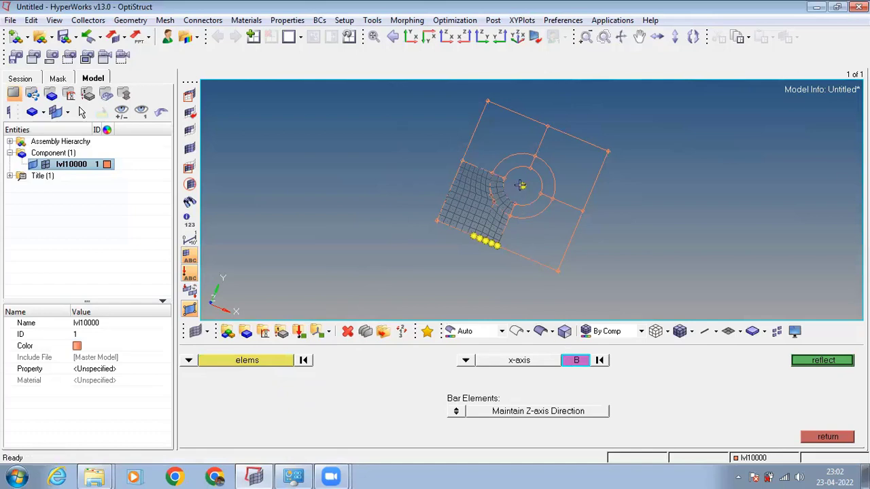
left_click(808, 366)
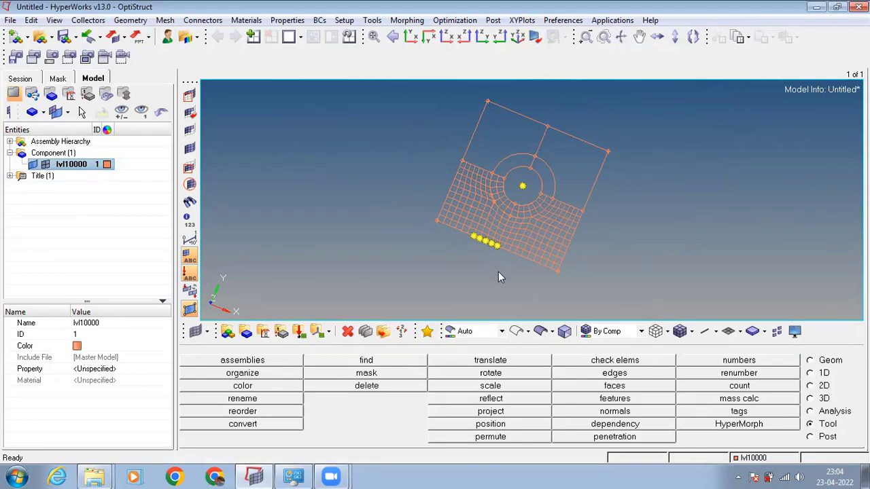
Reflect a duplicate of all half-plate elements, kept in the original component, about the y-axis with the hole's centre node as base.
left_click_drag(487, 296, 485, 269, "ctrl")
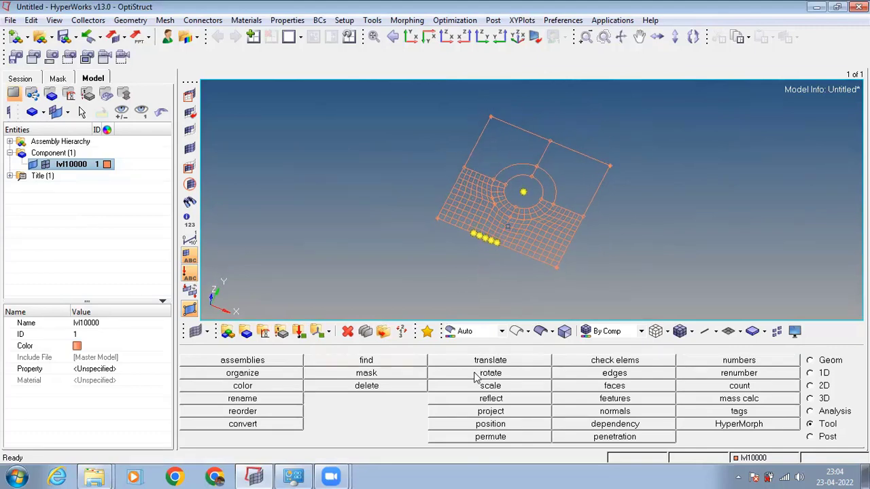
left_click(490, 399)
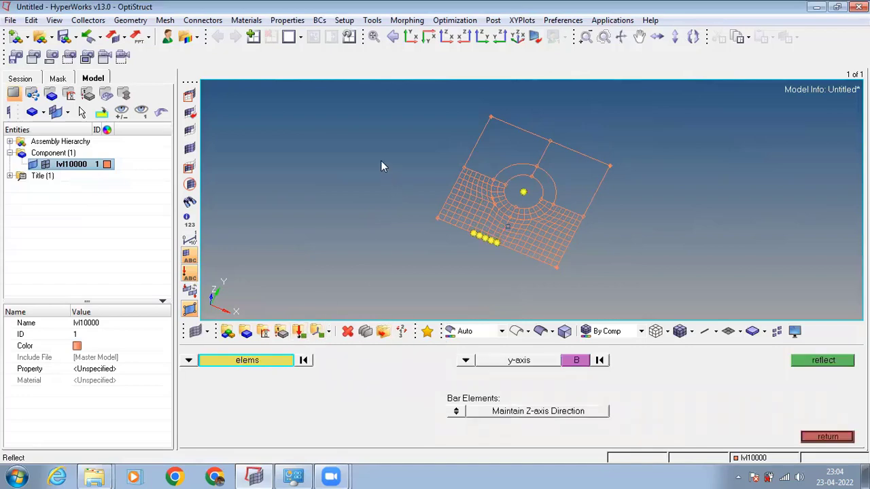
left_click_drag(366, 129, 647, 288, "shift")
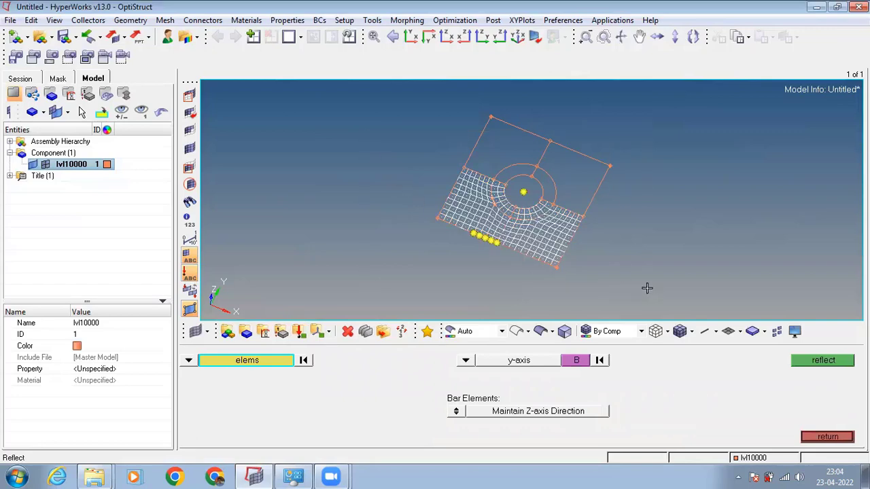
left_click(249, 362)
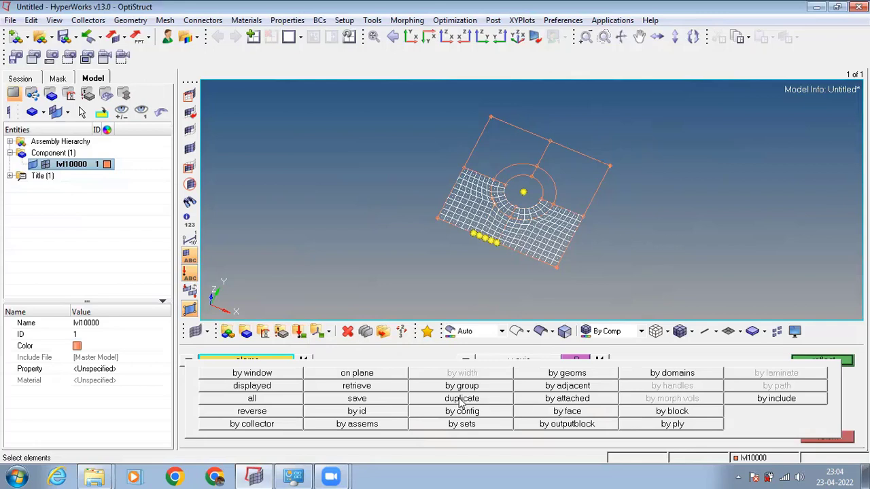
left_click(460, 399)
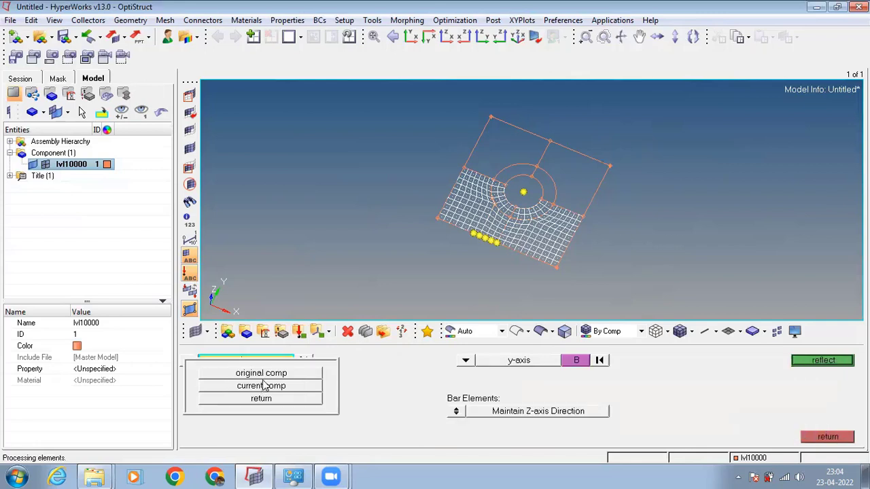
left_click(267, 374)
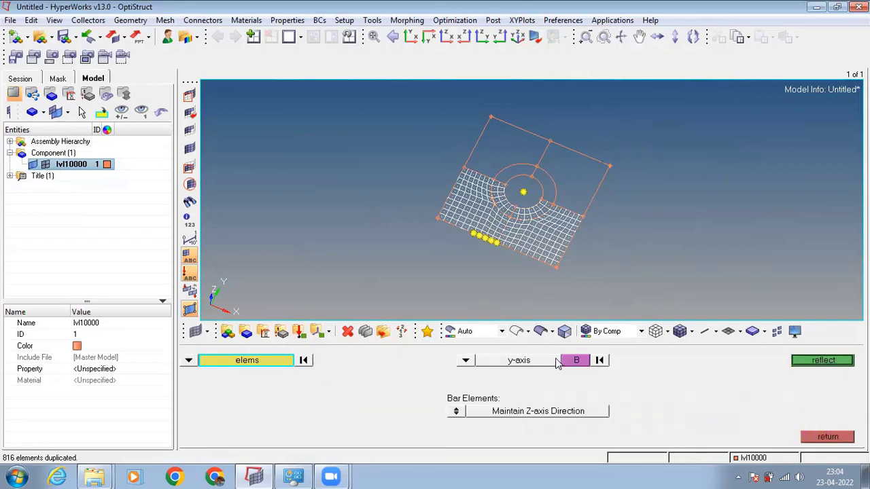
left_click(573, 362)
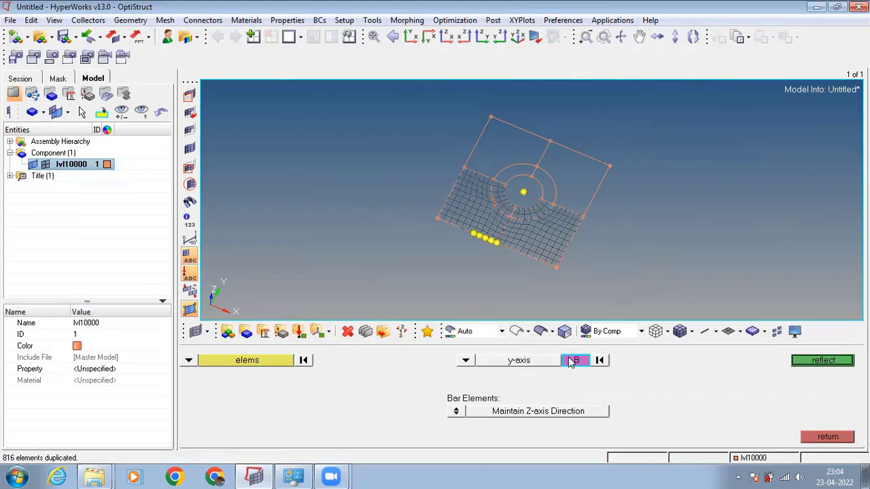
left_click(524, 193)
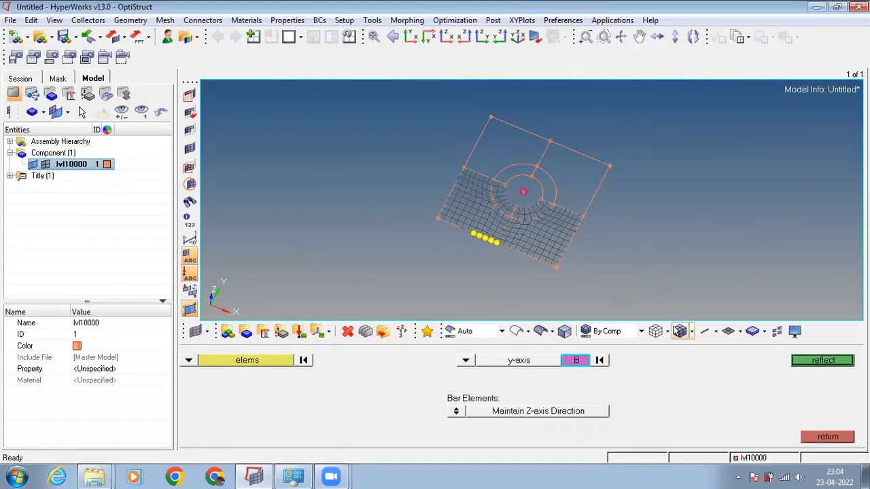
left_click(833, 366)
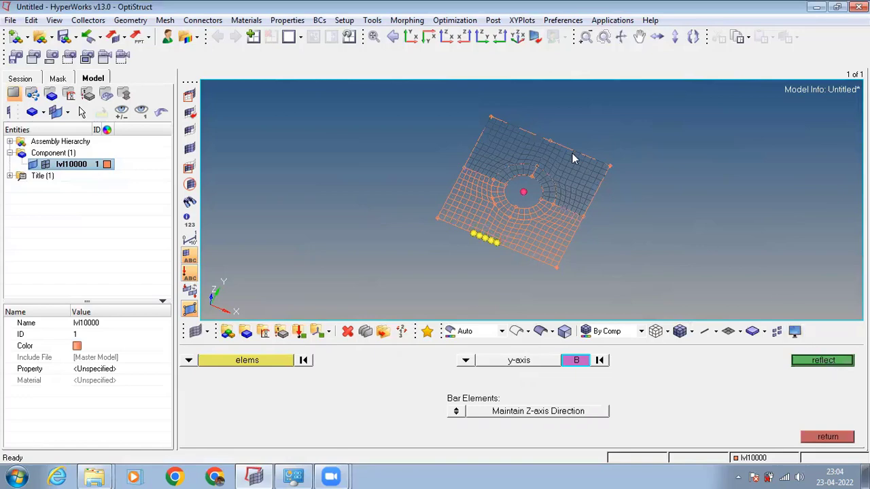
left_click(818, 438)
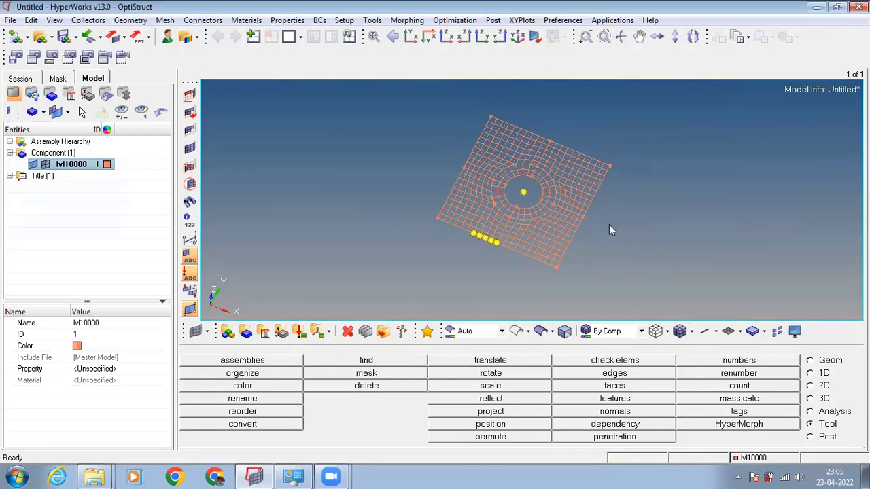
Clear the five temporary nodes along the plate's lower edge.
left_click_drag(609, 230, 593, 189, "ctrl")
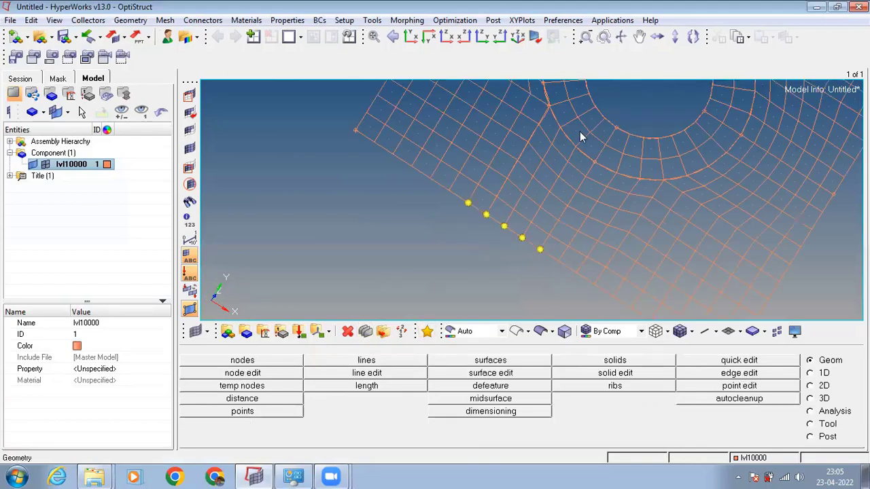
left_click(243, 385)
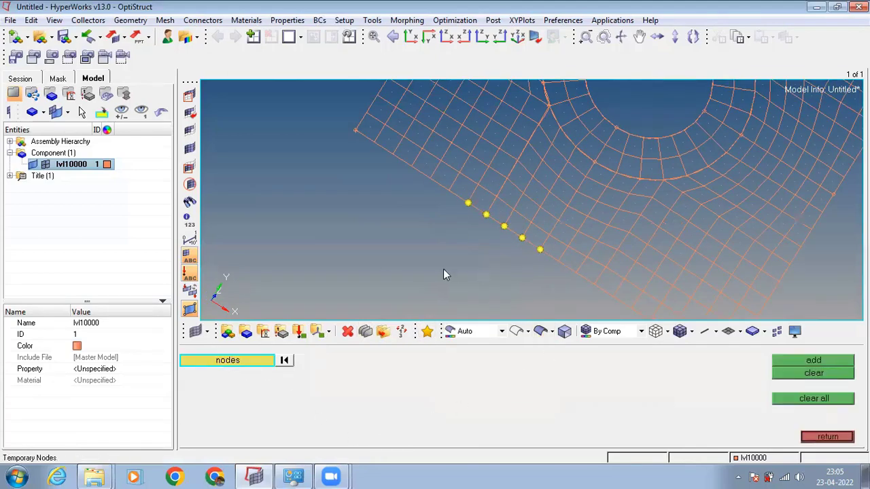
left_click(467, 202)
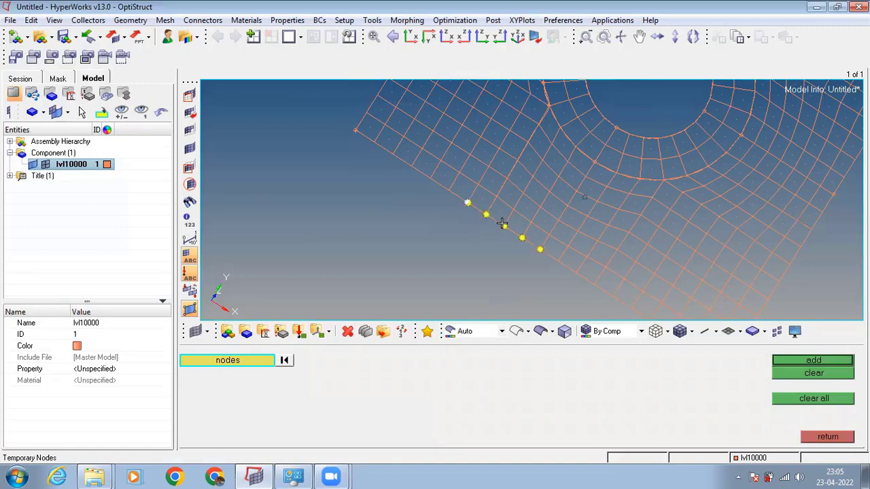
left_click(485, 214)
left_click(503, 226)
left_click(522, 238)
left_click(540, 249)
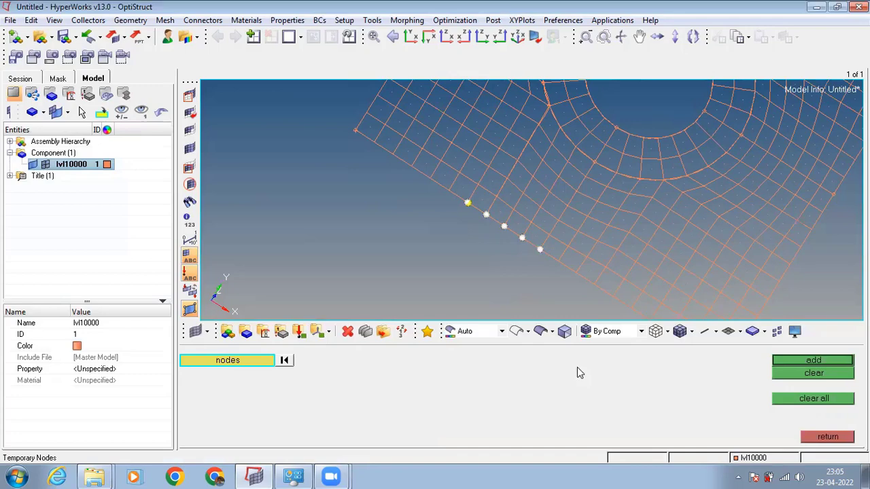
left_click(819, 376)
left_click(467, 203)
left_click(467, 203)
left_click(803, 375)
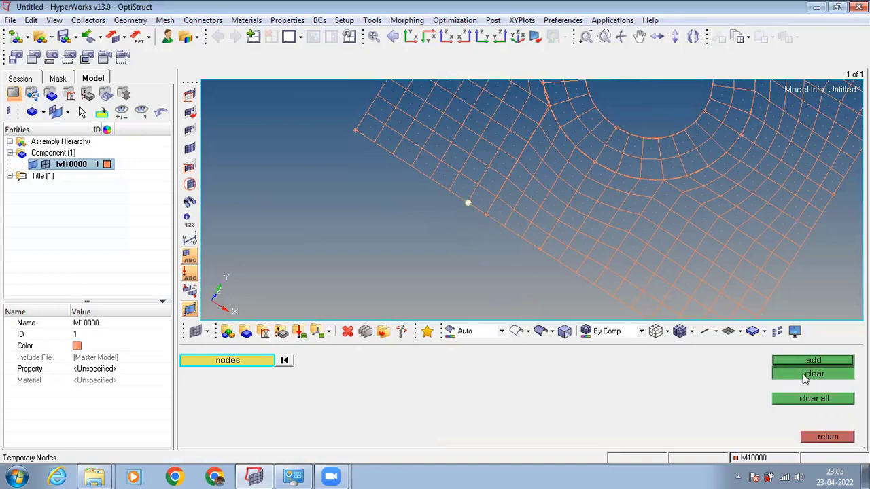
Clear all remaining temporary nodes, including the one at the hole's centre.
scroll(573, 287, "up", 1, "ctrl")
scroll(563, 243, "down", 1, "ctrl")
scroll(563, 243, "down", 3)
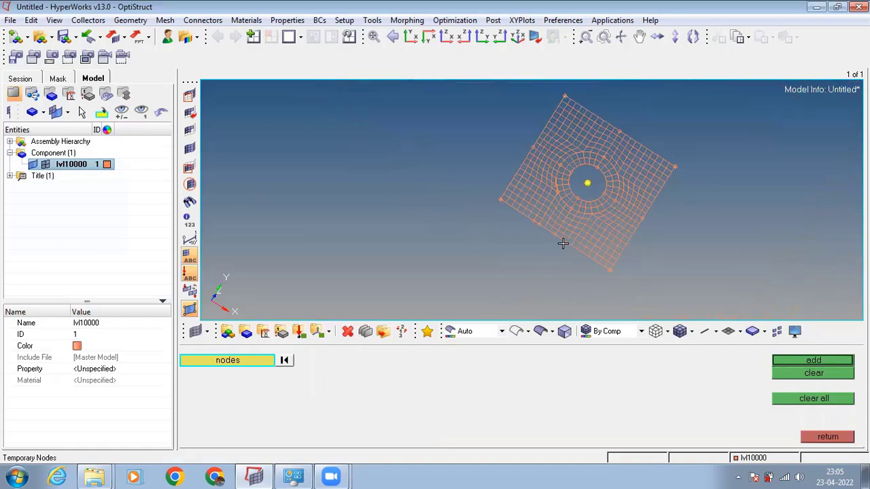
scroll(568, 263, "up", 1)
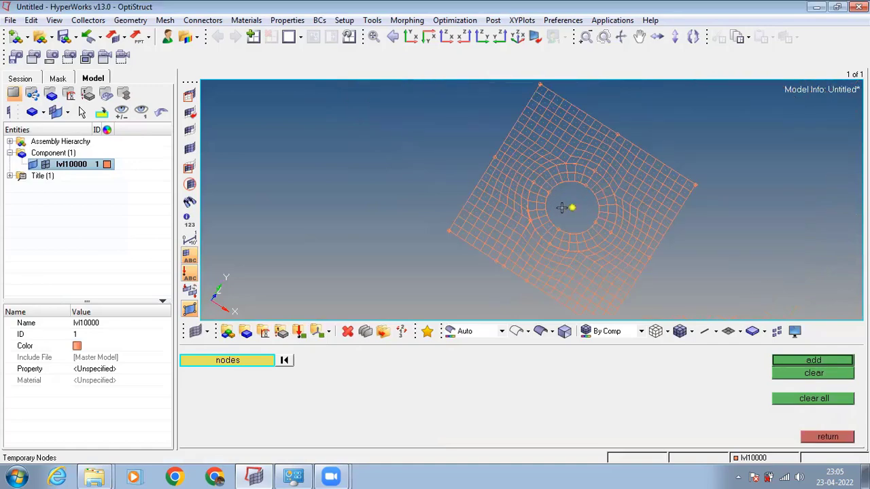
left_click(820, 398)
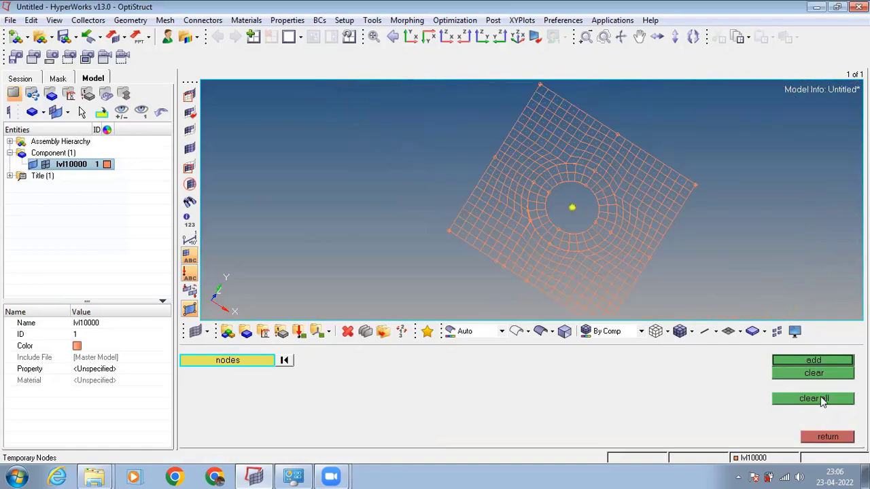